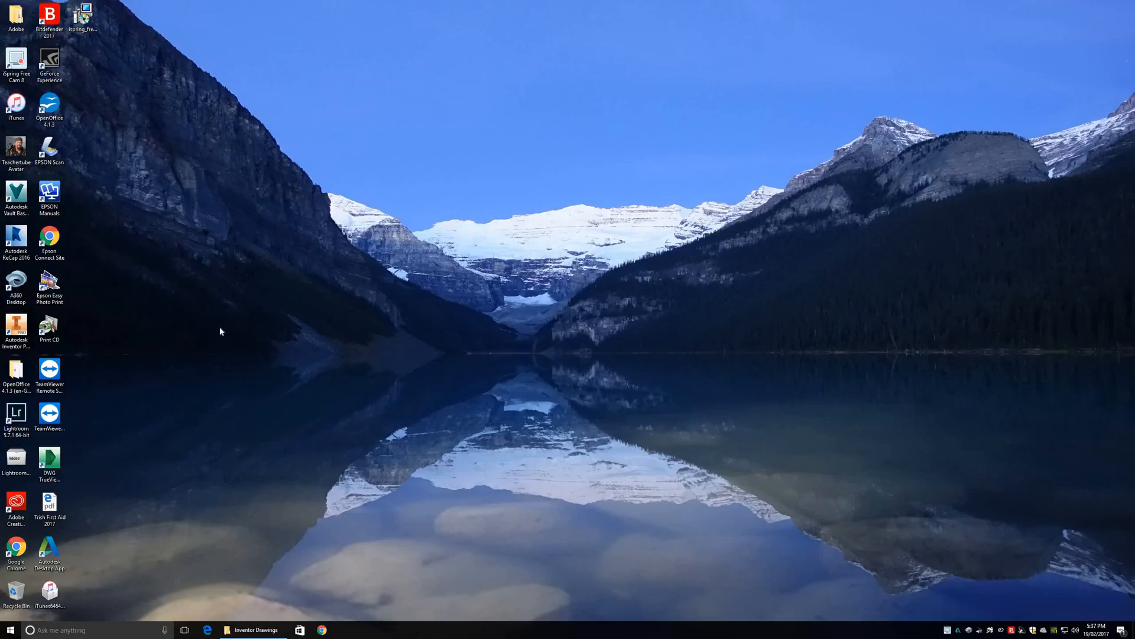
# Launch Autodesk Inventor Professional 2016 and remove every file from the Recent Documents list
pyautogui.click(17, 321)
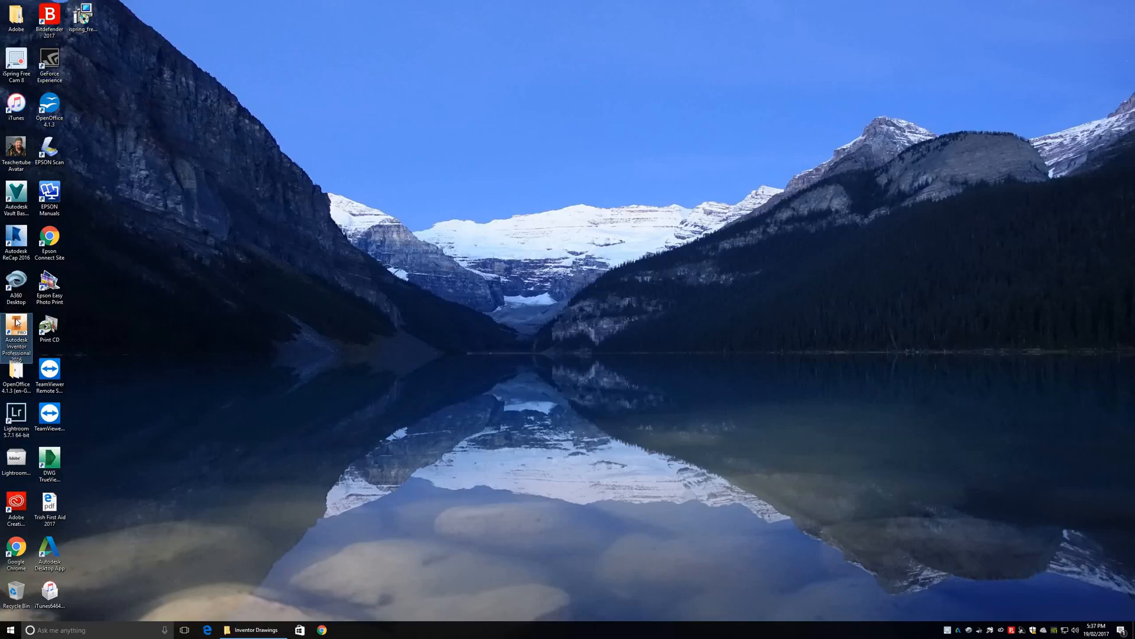
pyautogui.doubleClick(17, 321)
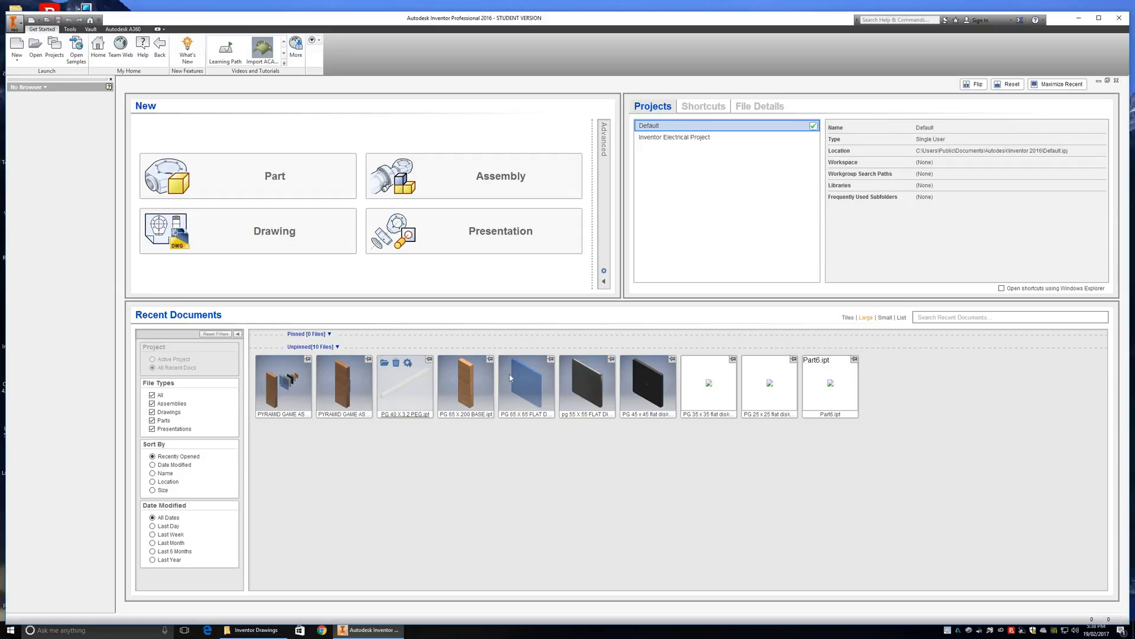
pyautogui.moveTo(281, 365)
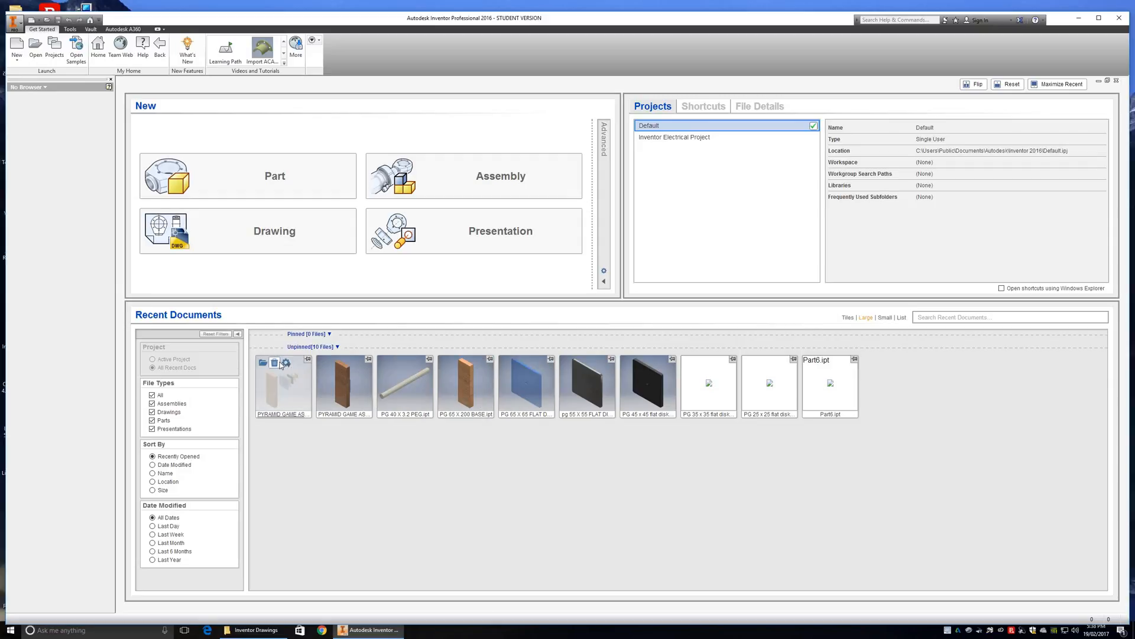
pyautogui.click(278, 363)
pyautogui.click(279, 363)
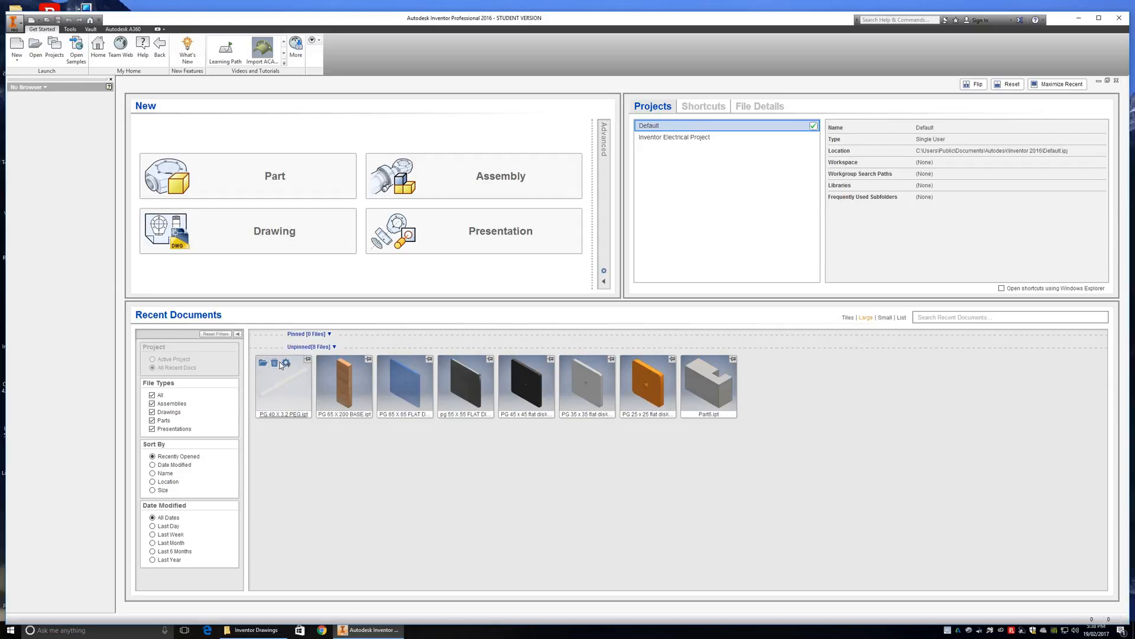
pyautogui.click(279, 363)
pyautogui.click(280, 363)
pyautogui.click(279, 363)
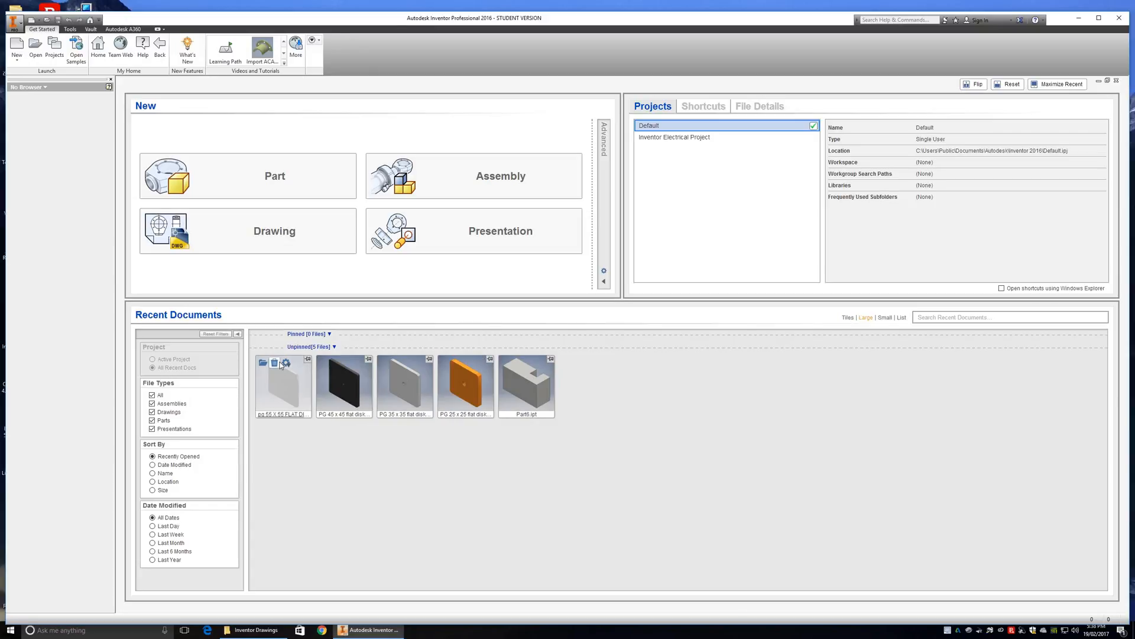
pyautogui.click(275, 363)
pyautogui.click(274, 363)
pyautogui.click(274, 363)
pyautogui.click(280, 363)
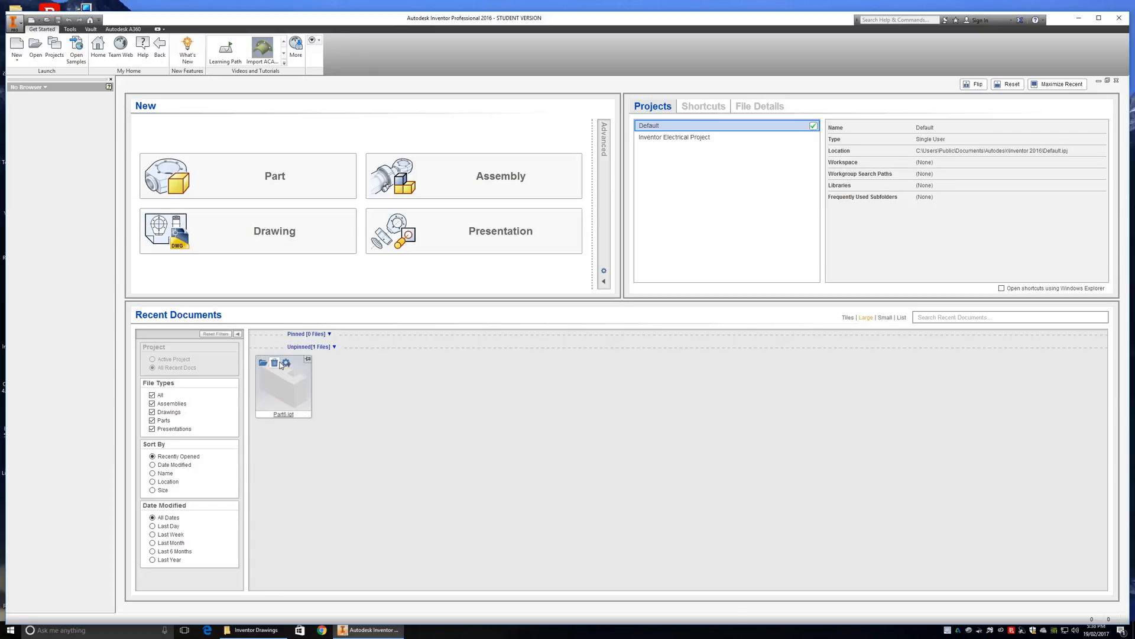
pyautogui.click(279, 363)
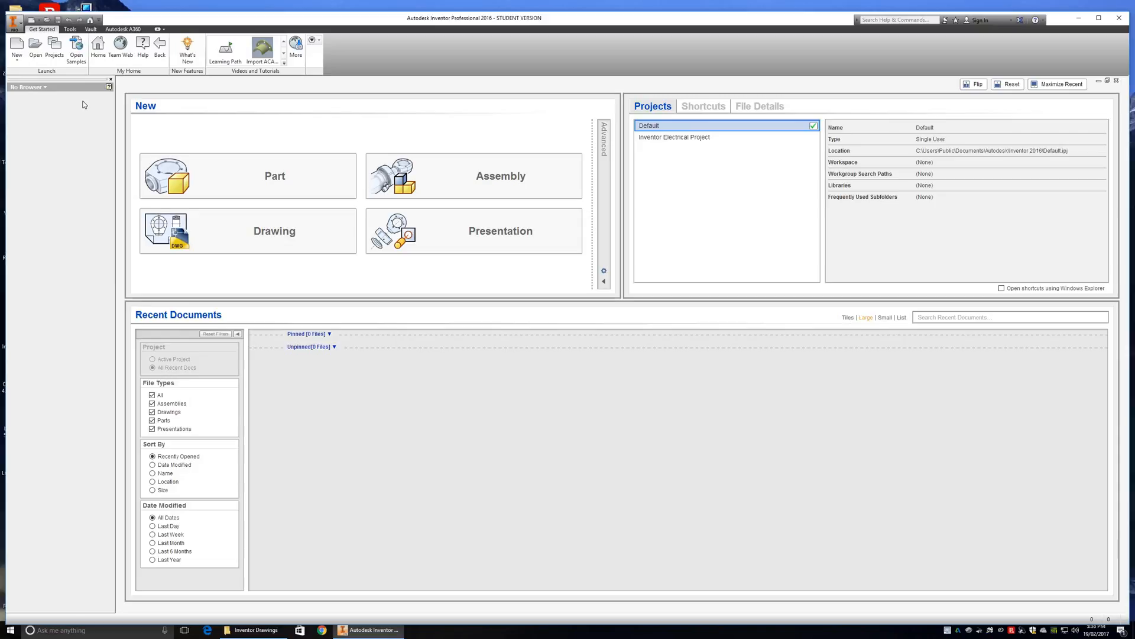
# Switch to File Explorer and browse to the Inventor Drawings folder in GDK files > REC Programs 2017 on drive D:, then minimize the window
pyautogui.click(1078, 19)
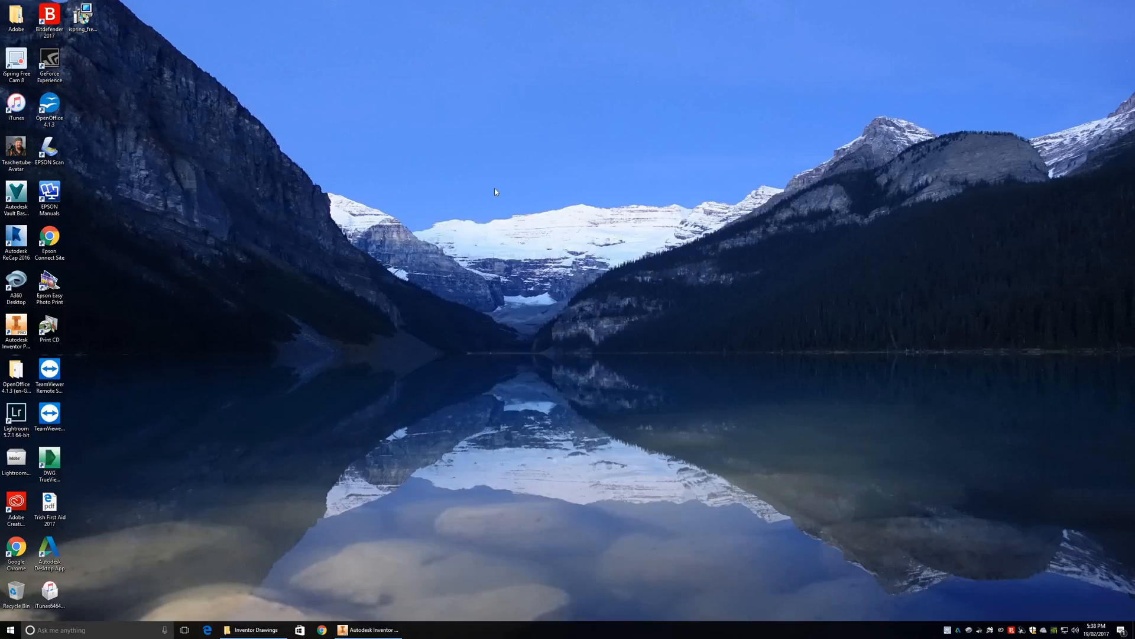
pyautogui.click(13, 631)
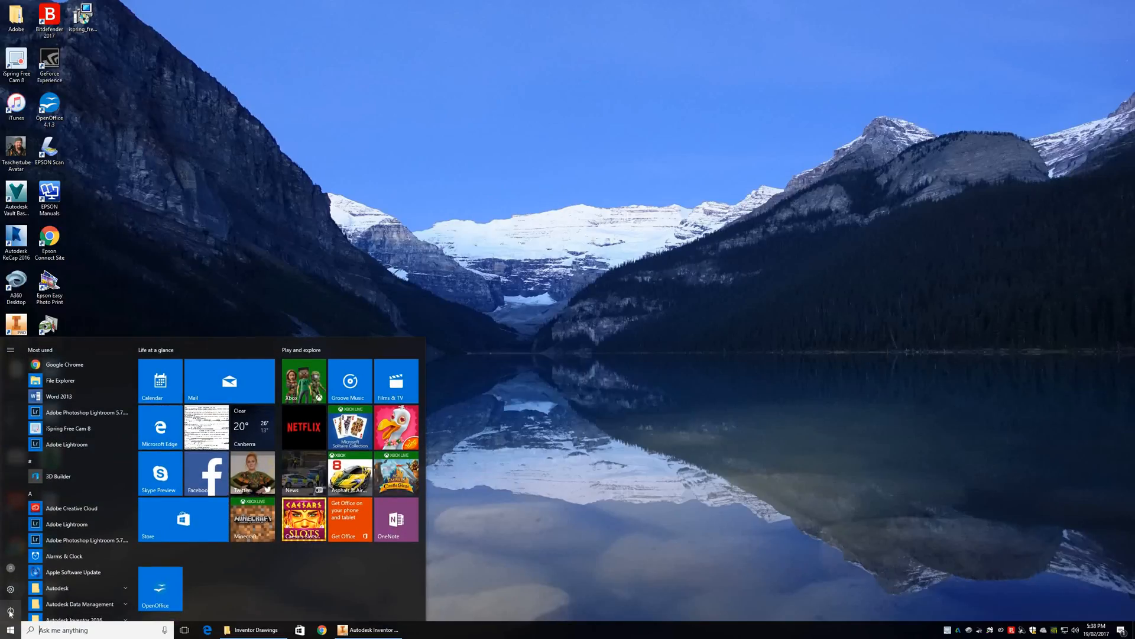
pyautogui.click(60, 380)
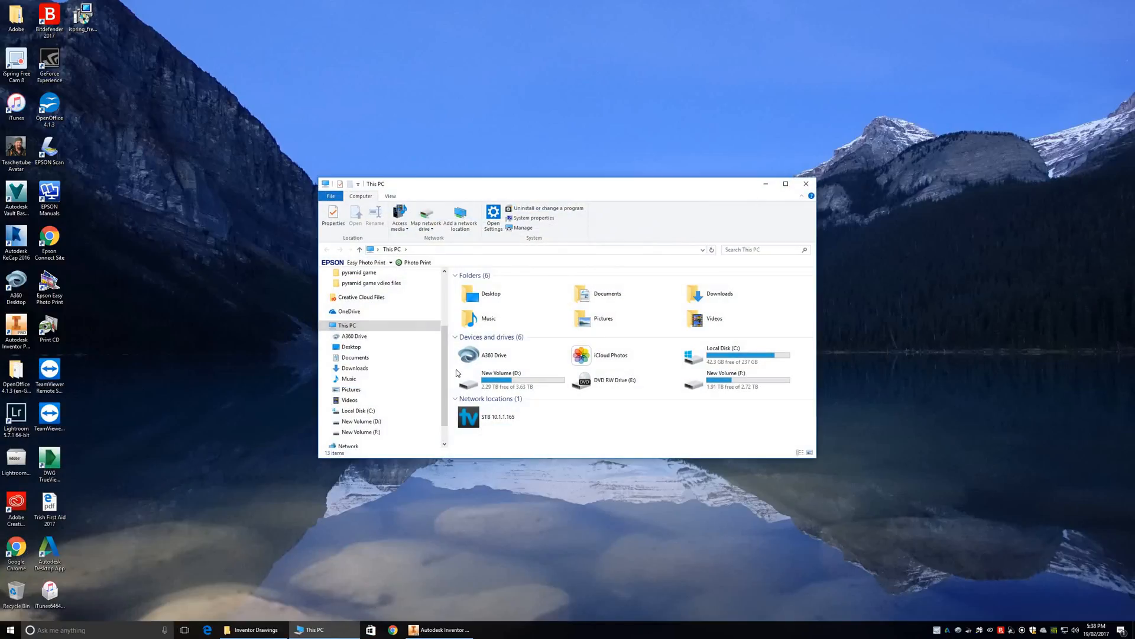
pyautogui.doubleClick(494, 381)
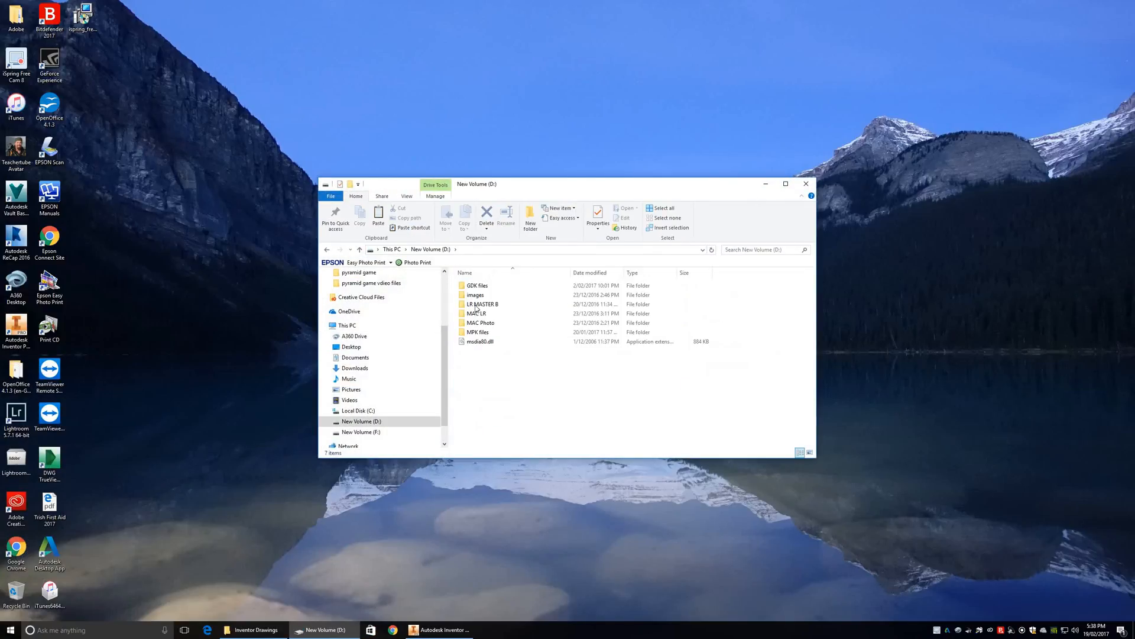
pyautogui.doubleClick(474, 287)
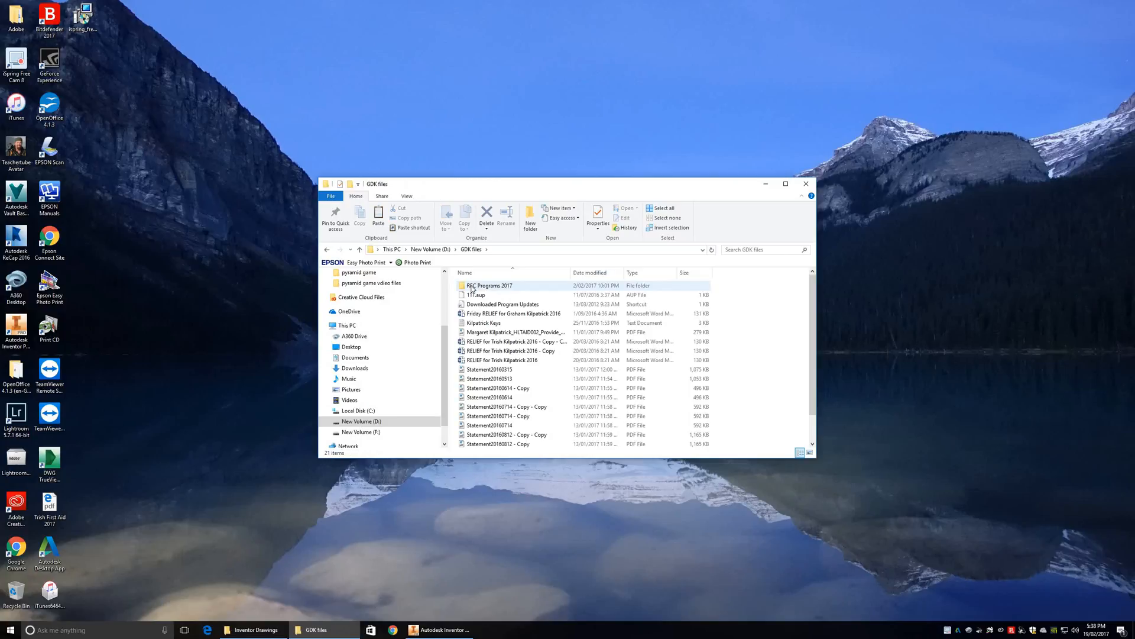
pyautogui.doubleClick(473, 286)
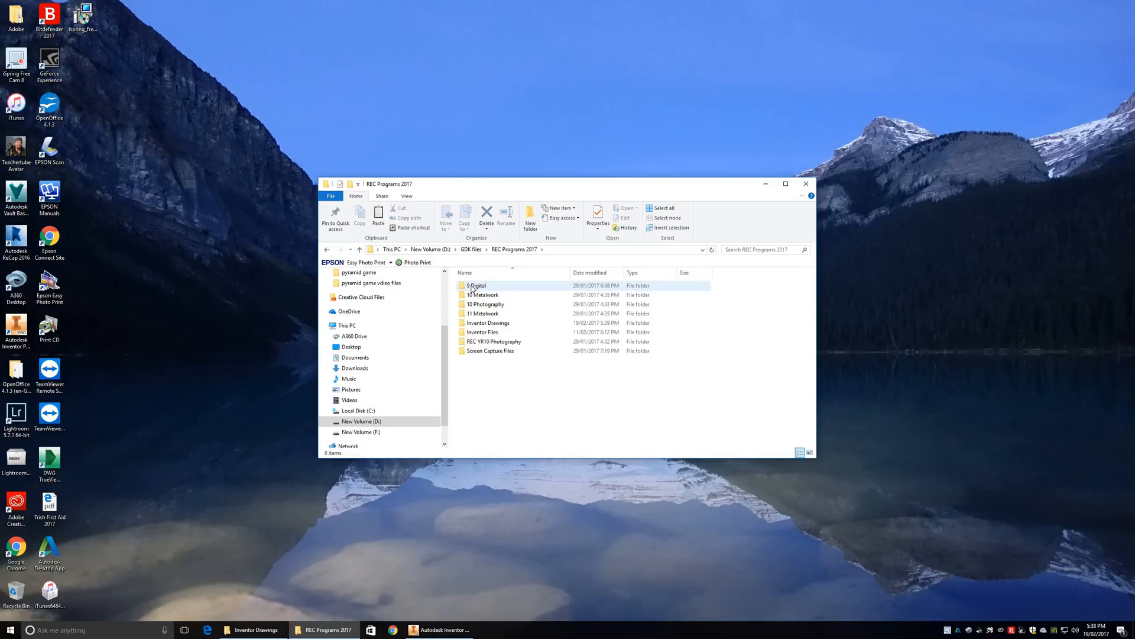
pyautogui.doubleClick(476, 324)
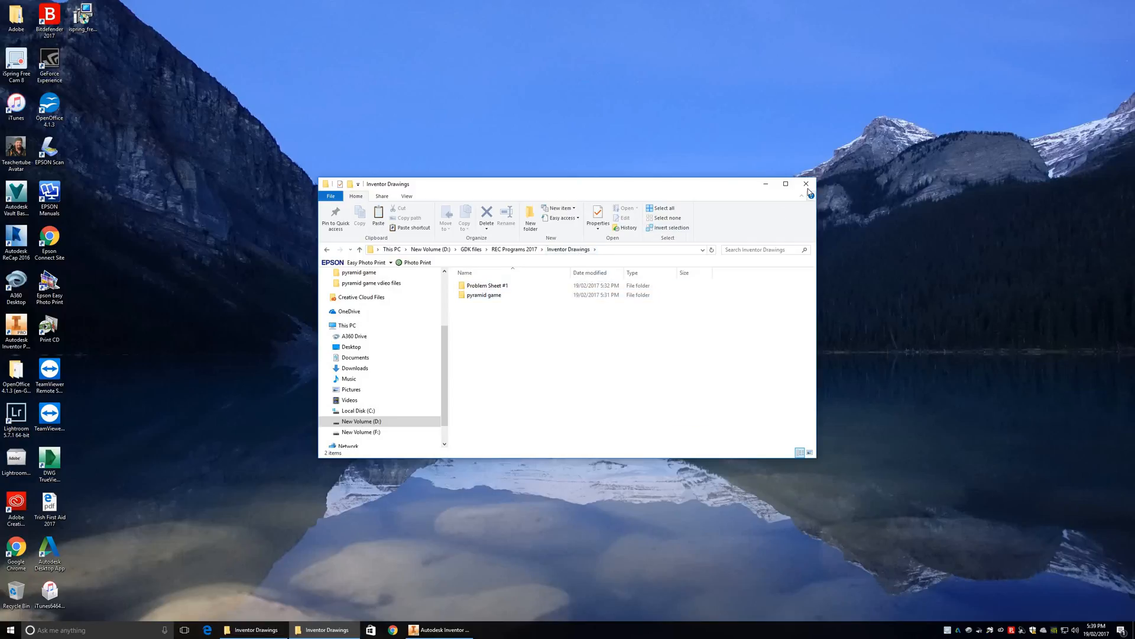
pyautogui.click(767, 185)
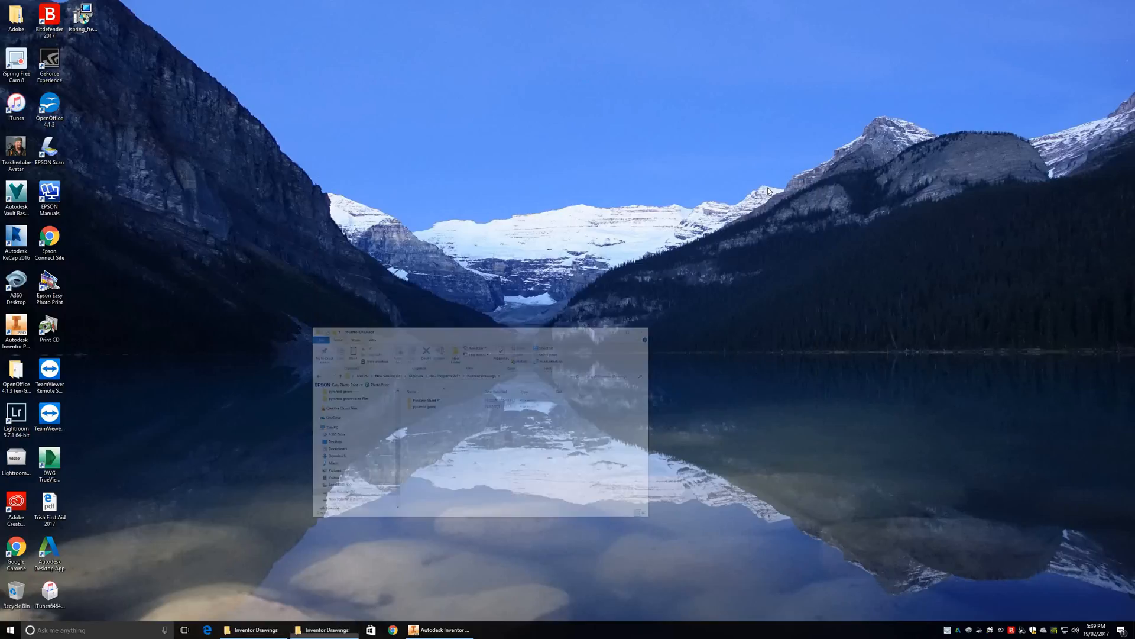
# Switch back to Autodesk Inventor and create a new part from the metric Standard (mm).ipt template
pyautogui.click(443, 630)
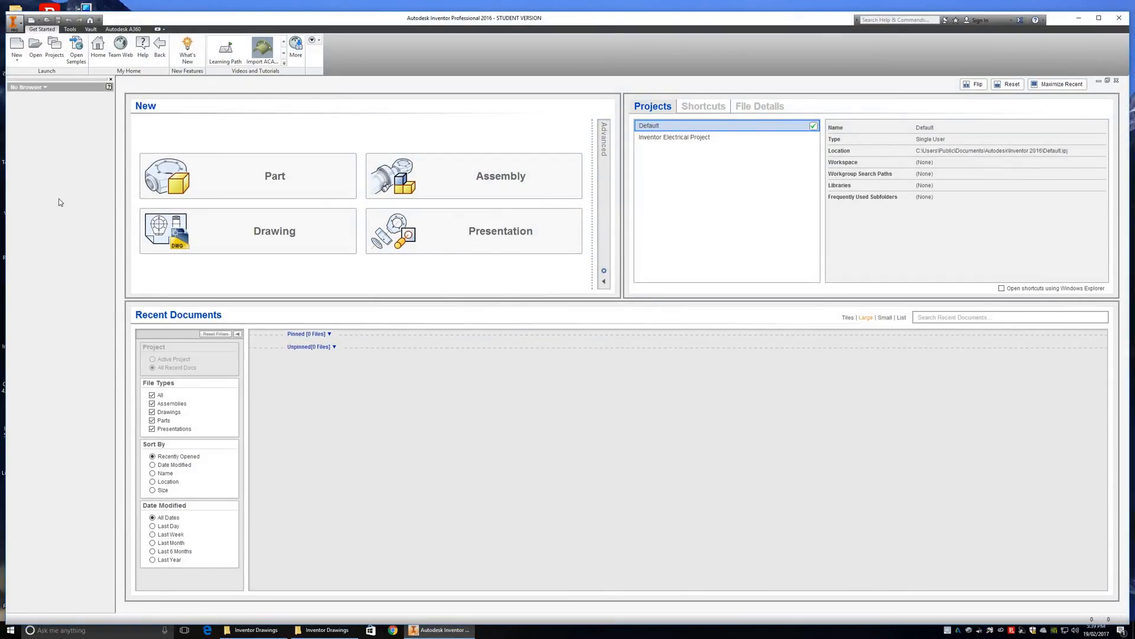
pyautogui.click(18, 46)
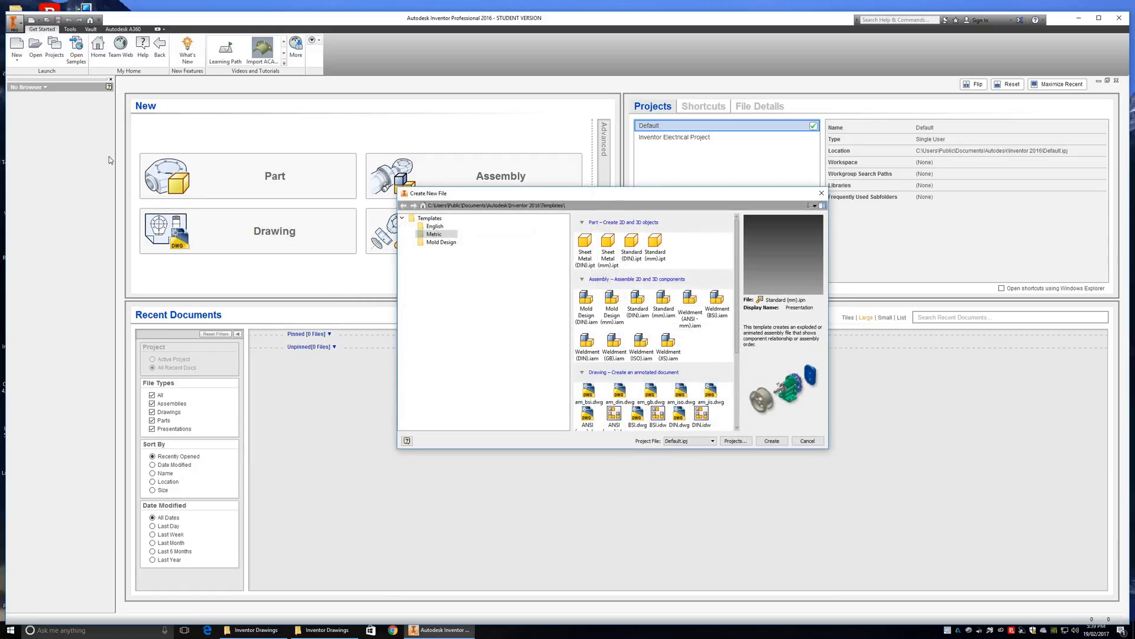
pyautogui.click(421, 235)
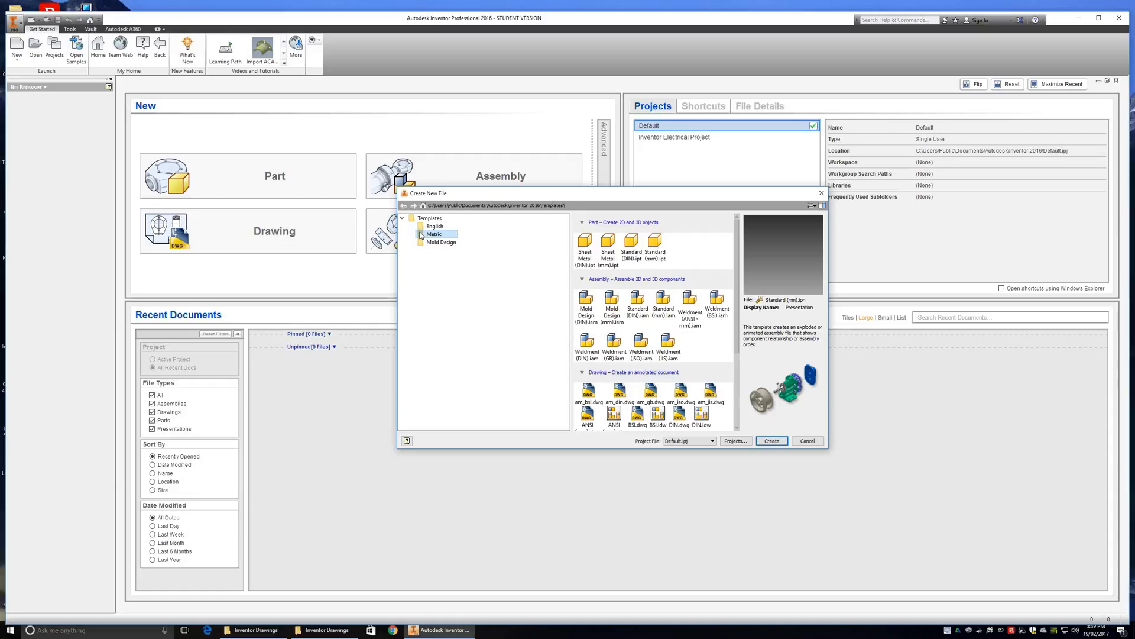
pyautogui.click(655, 243)
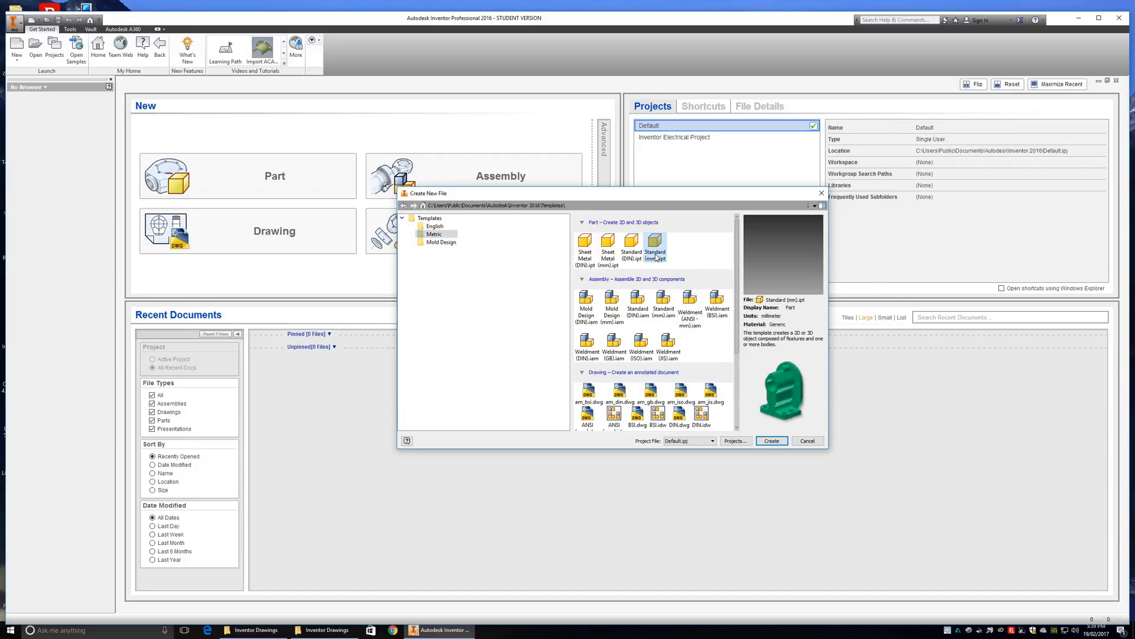
pyautogui.click(772, 440)
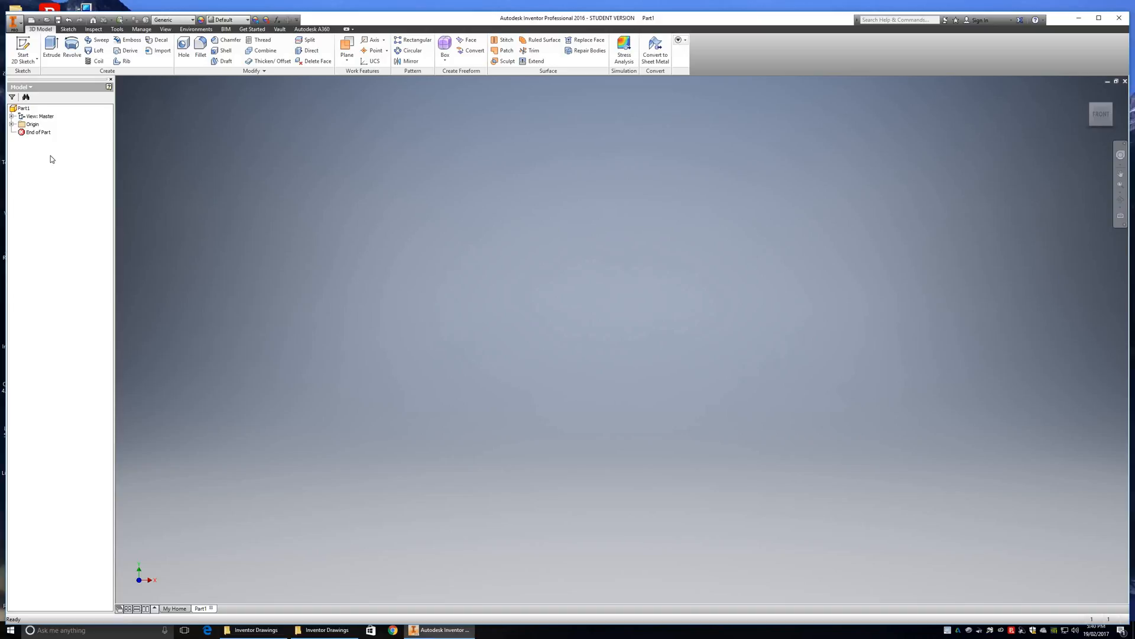
# Sketch a 30 by 50 mm rectangle on the horizontal XZ plane, starting at the origin, and finish the sketch
pyautogui.click(23, 46)
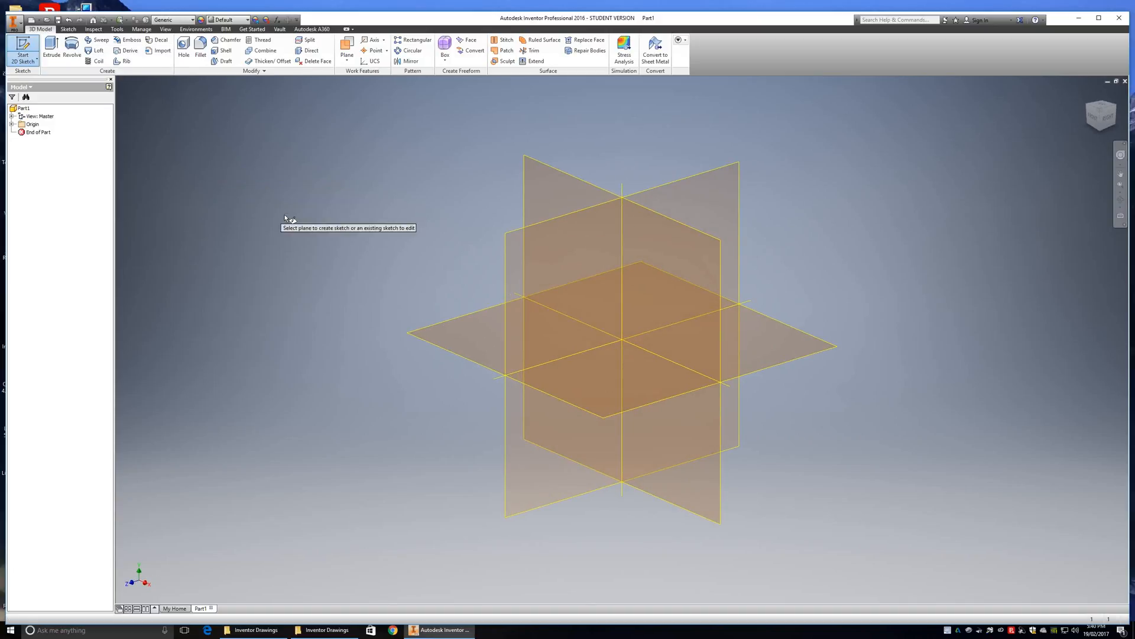
pyautogui.click(464, 338)
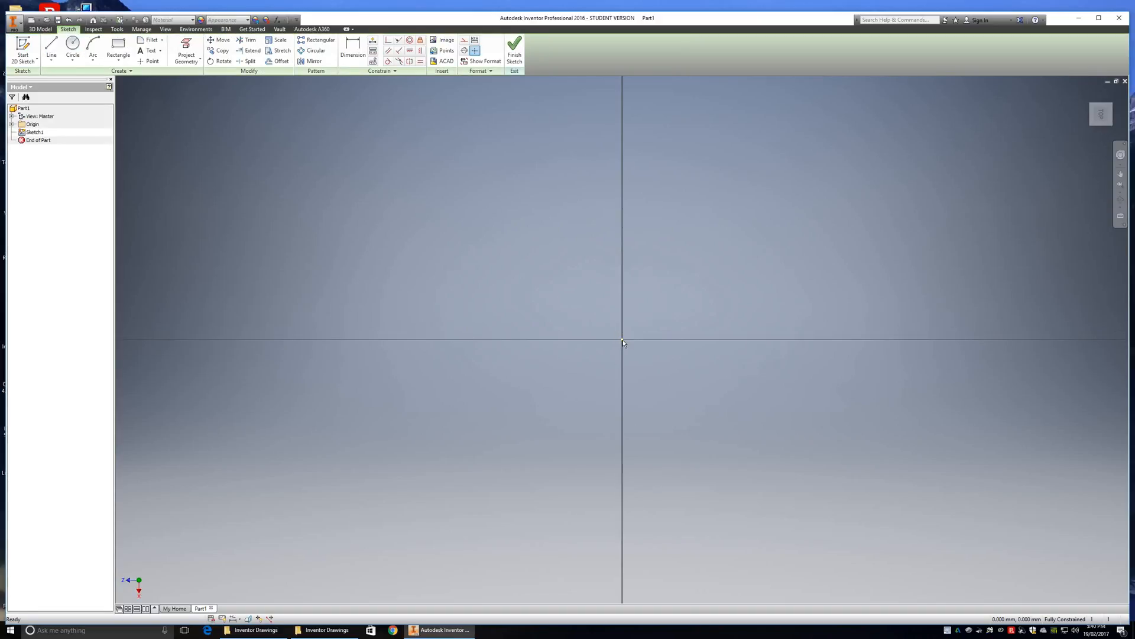
pyautogui.click(118, 45)
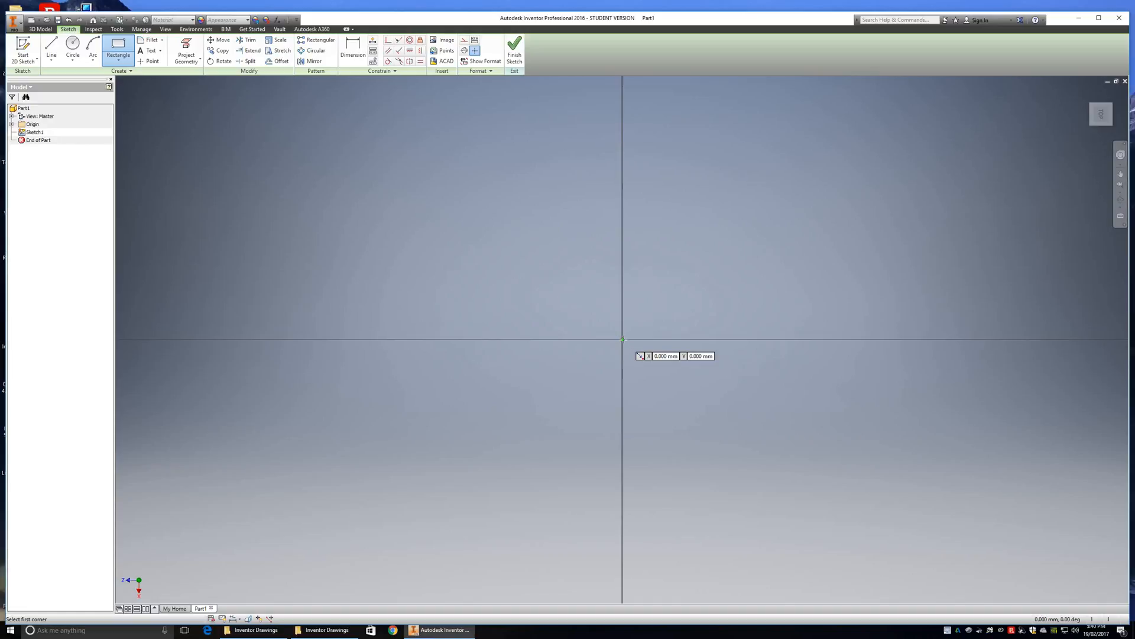
pyautogui.click(622, 340)
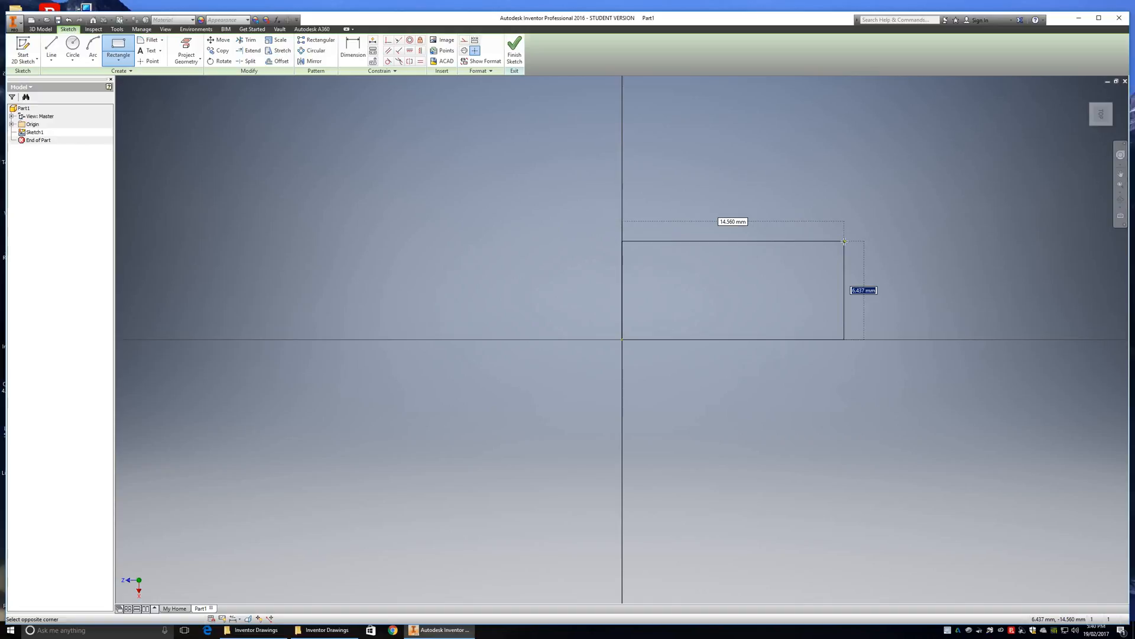
pyautogui.write('.')
pyautogui.press('Tab')
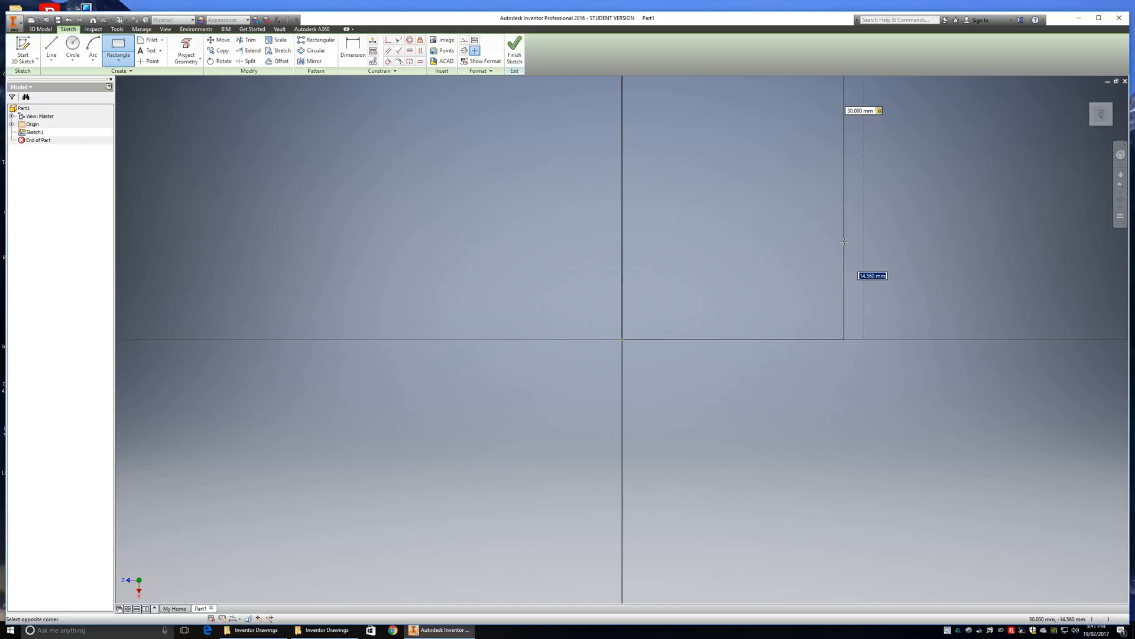
pyautogui.write('50')
pyautogui.press('Return')
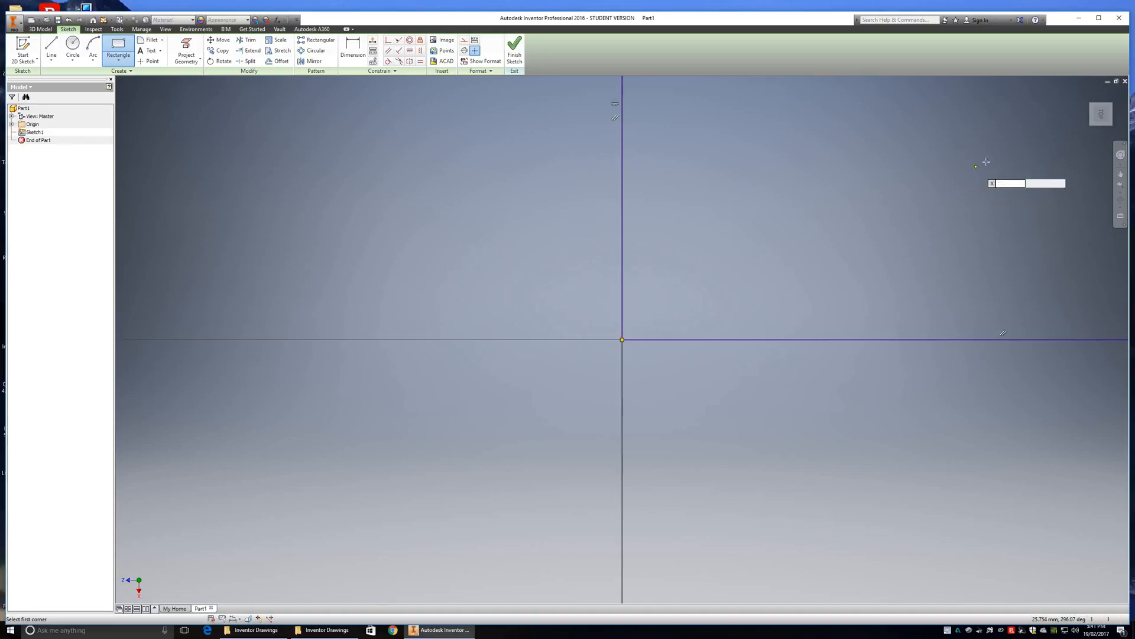
pyautogui.click(1101, 116)
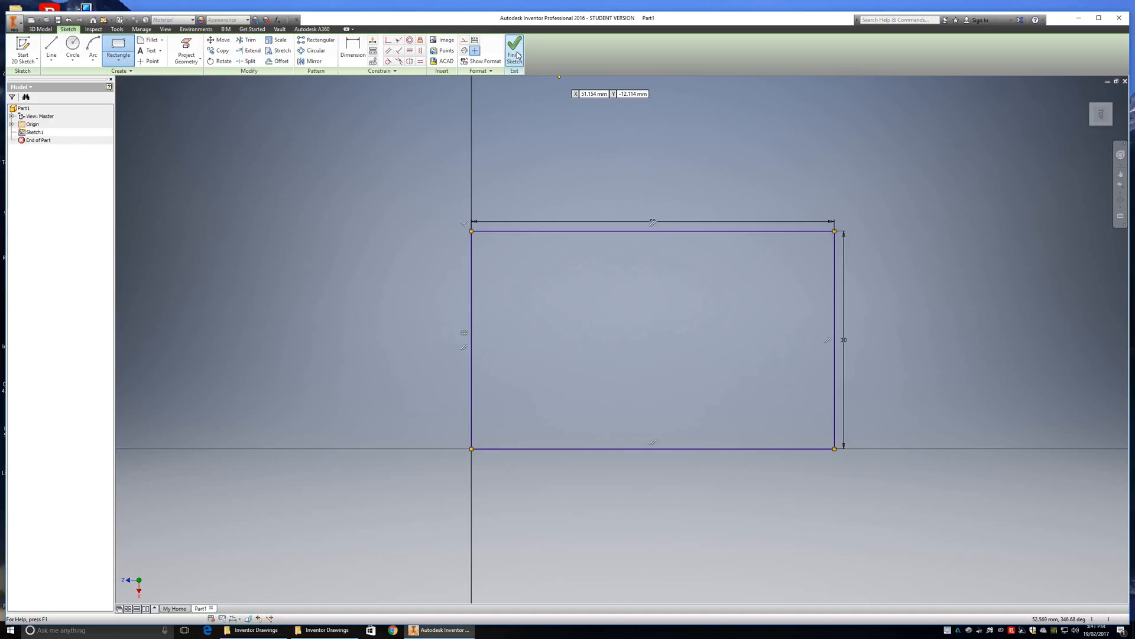
pyautogui.click(515, 54)
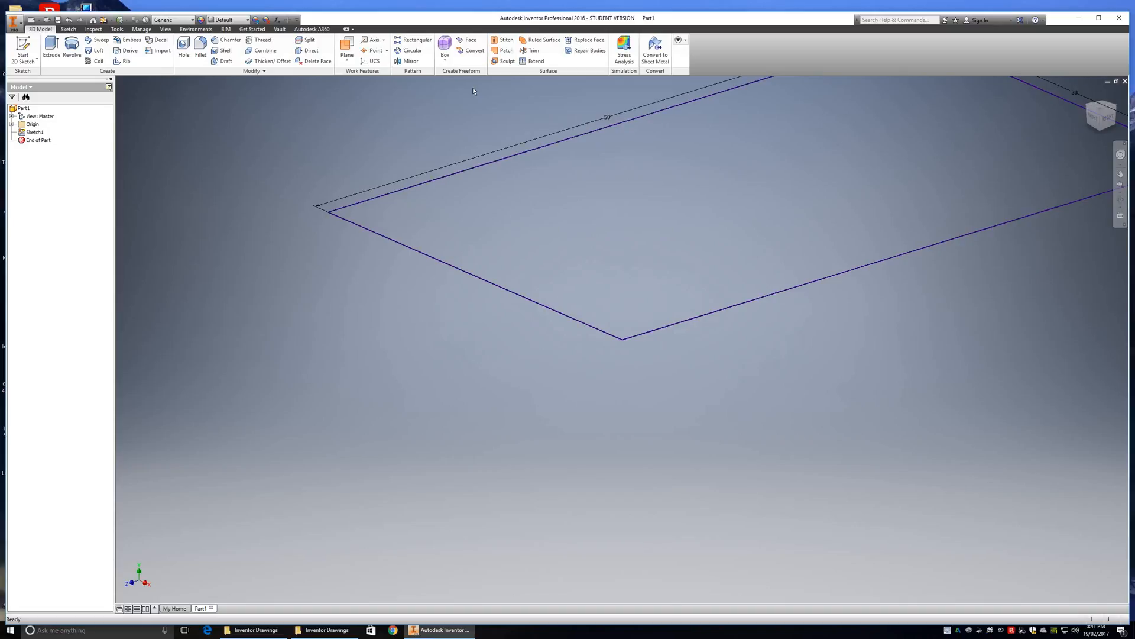
# Extrude the rectangle 20 mm upward into a solid block
pyautogui.click(51, 47)
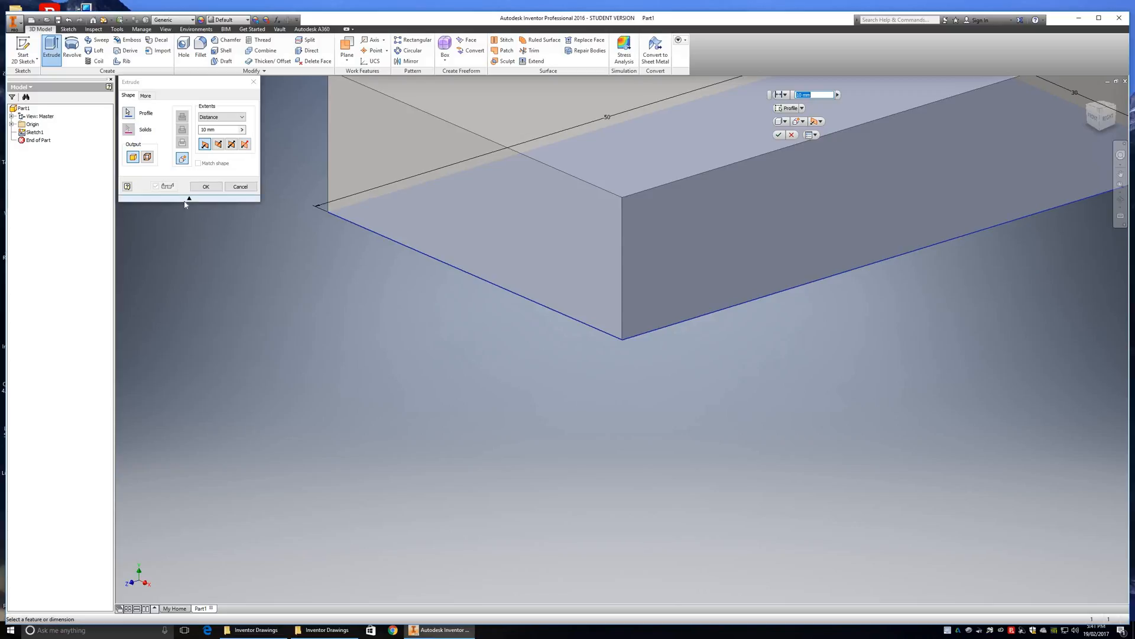
pyautogui.click(187, 200)
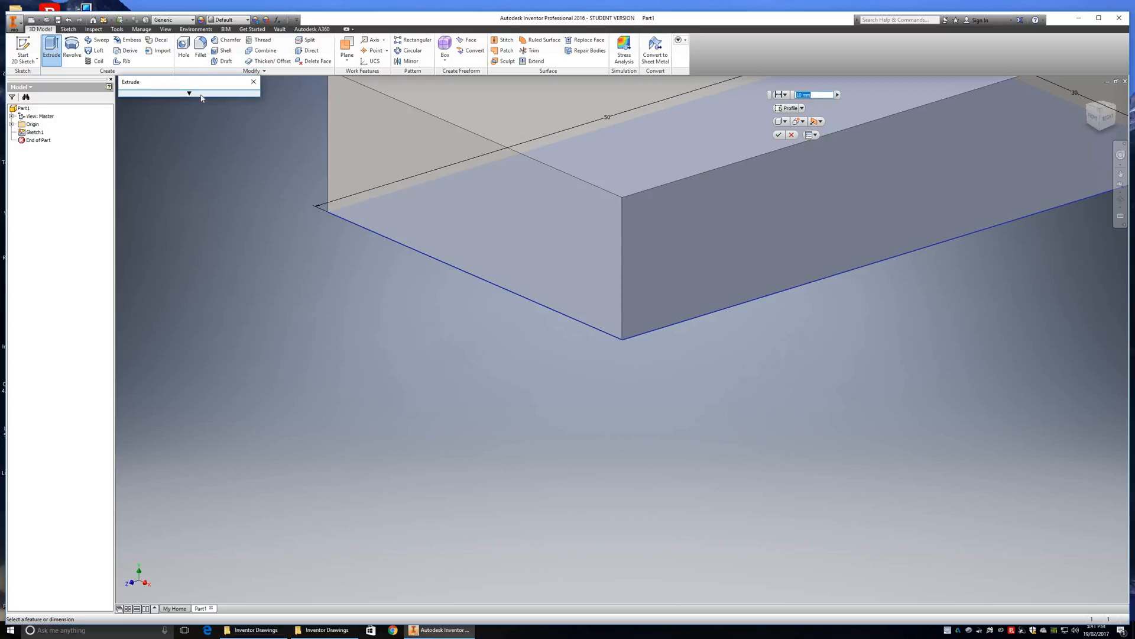
pyautogui.click(820, 95)
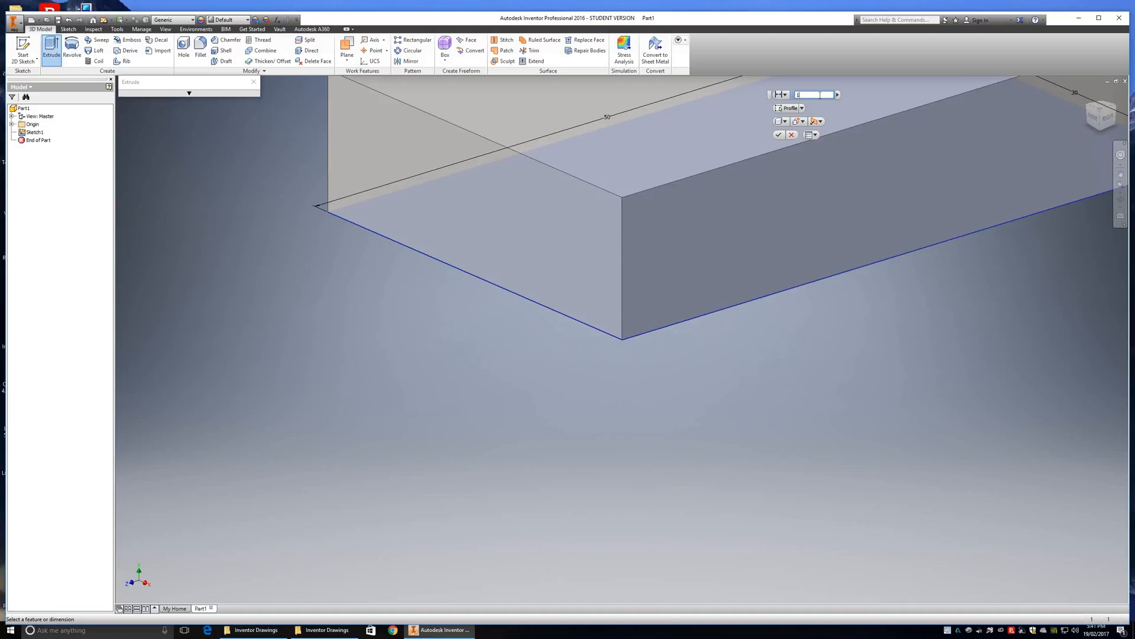
pyautogui.write('1')
pyautogui.press('BackSpace')
pyautogui.write('20')
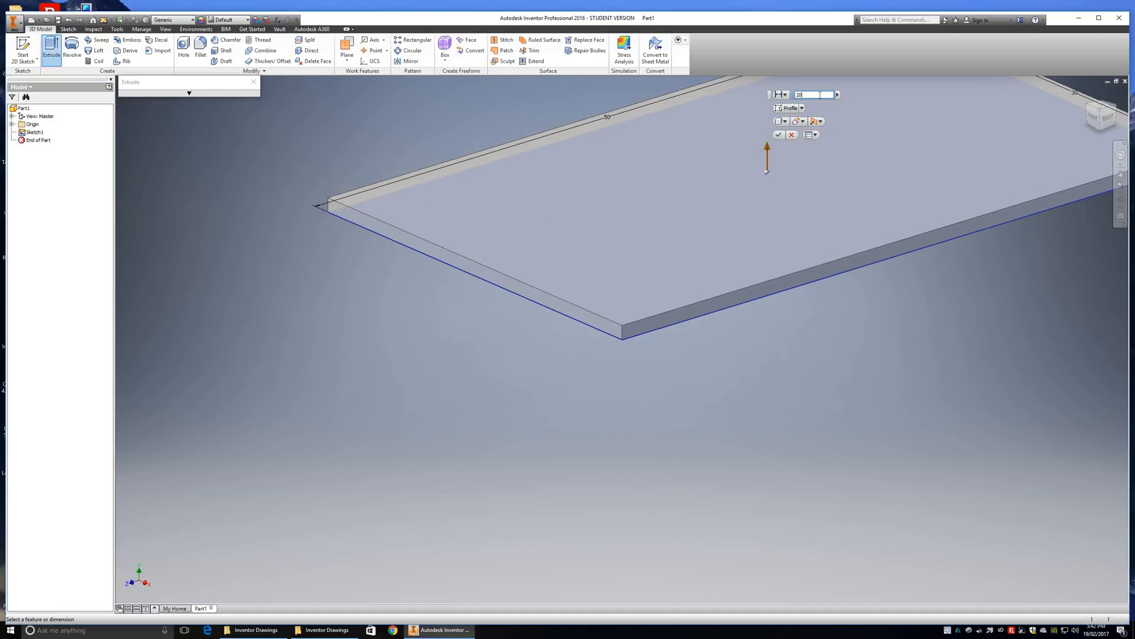
pyautogui.press('Return')
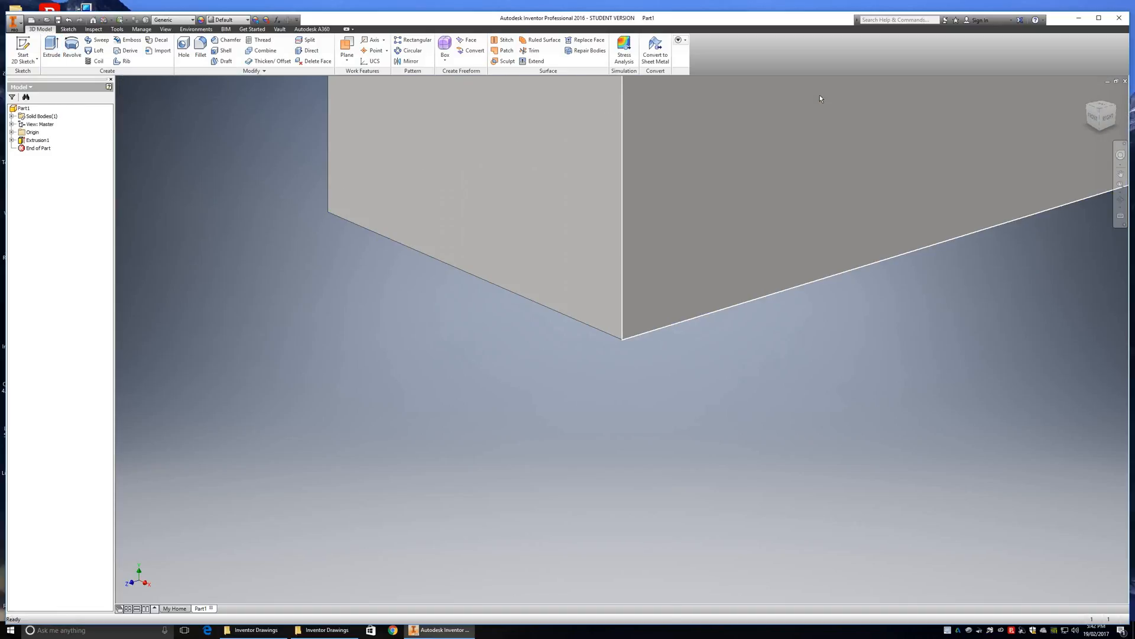
# Sketch a 10 by 10 mm square on the block's front face from its upper right corner and finish the sketch
pyautogui.click(1101, 112)
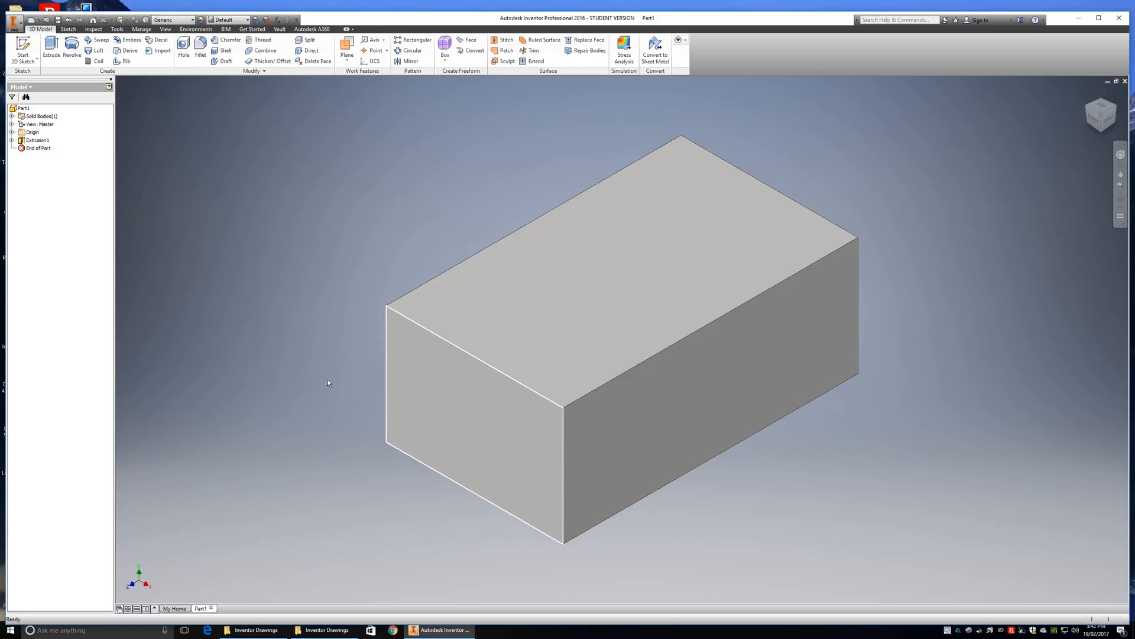
pyautogui.rightClick(447, 405)
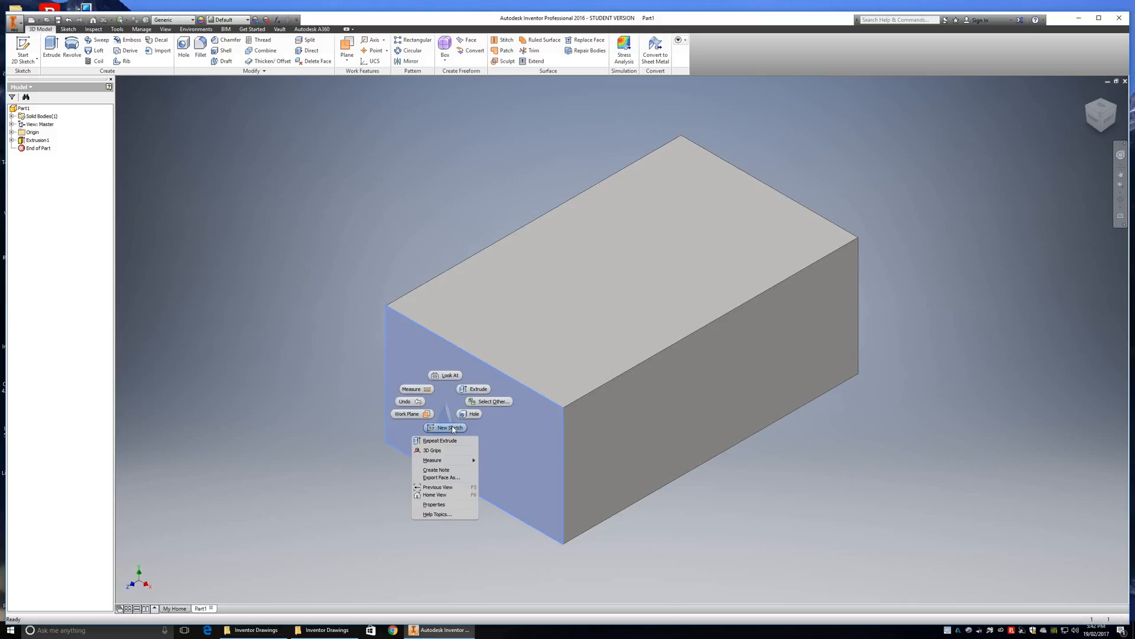
pyautogui.click(453, 429)
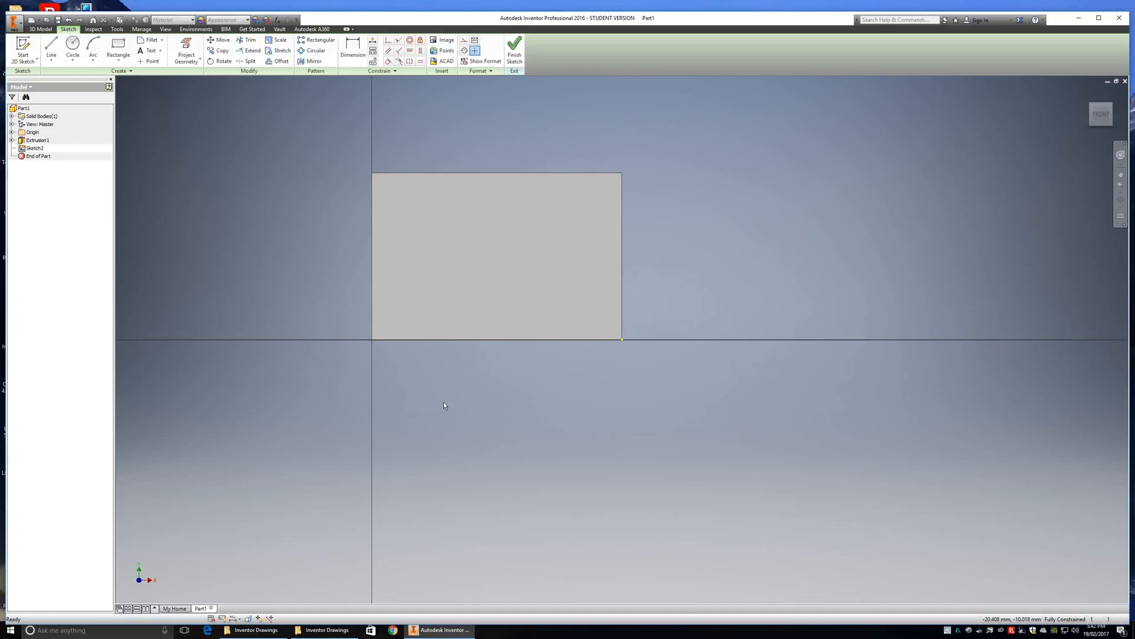
pyautogui.click(124, 50)
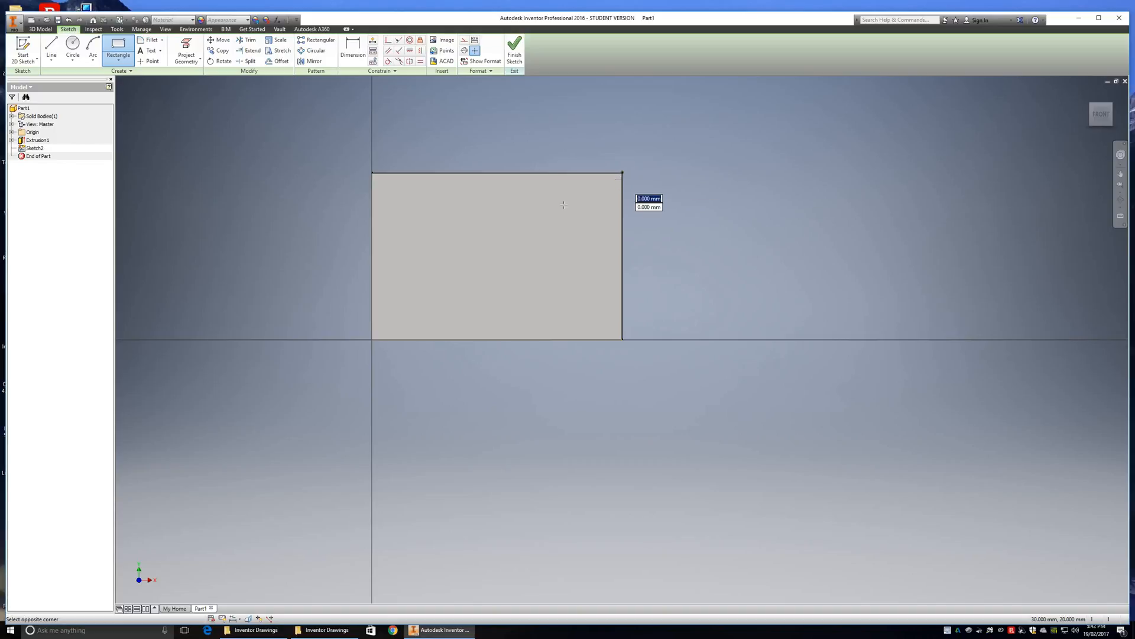
pyautogui.click(622, 173)
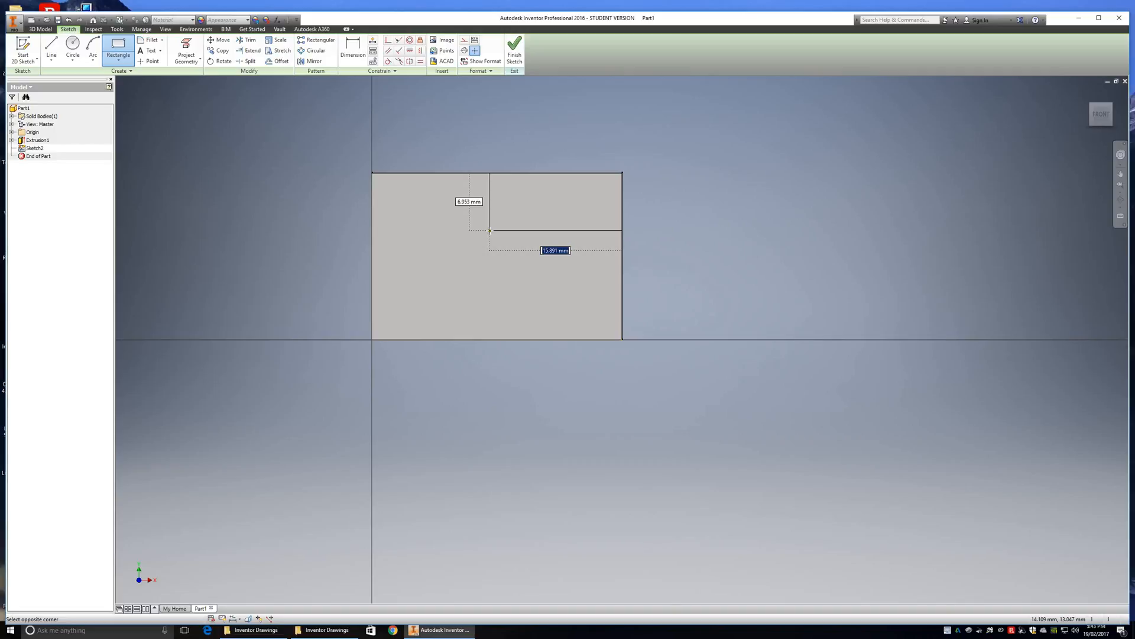
pyautogui.write('10')
pyautogui.press('Tab')
pyautogui.write('1')
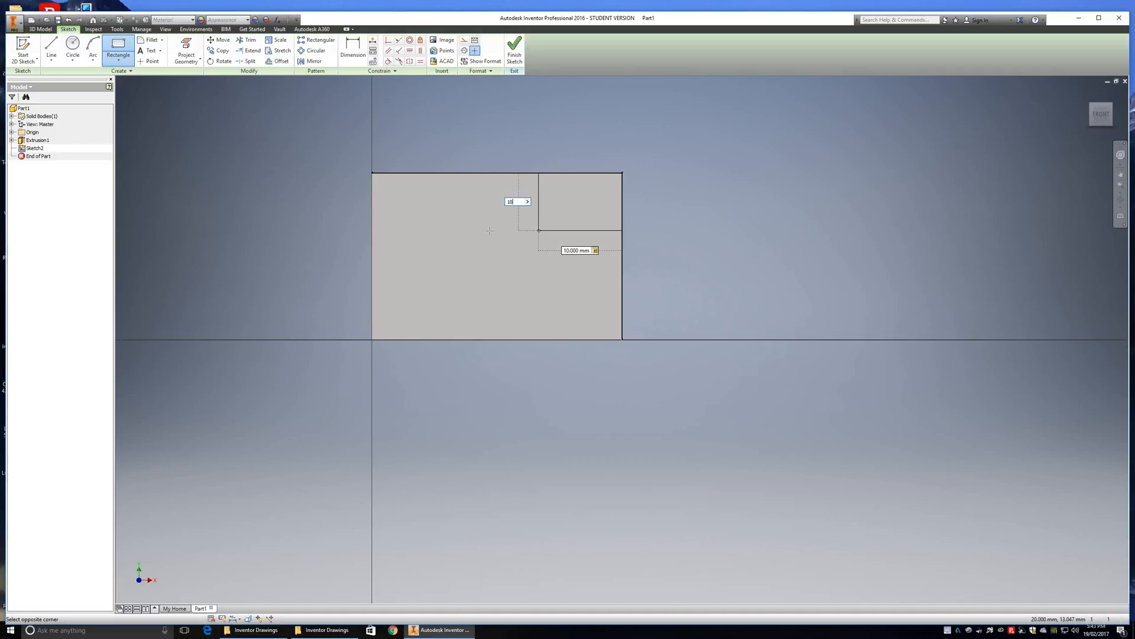
pyautogui.write('000')
pyautogui.press('Return')
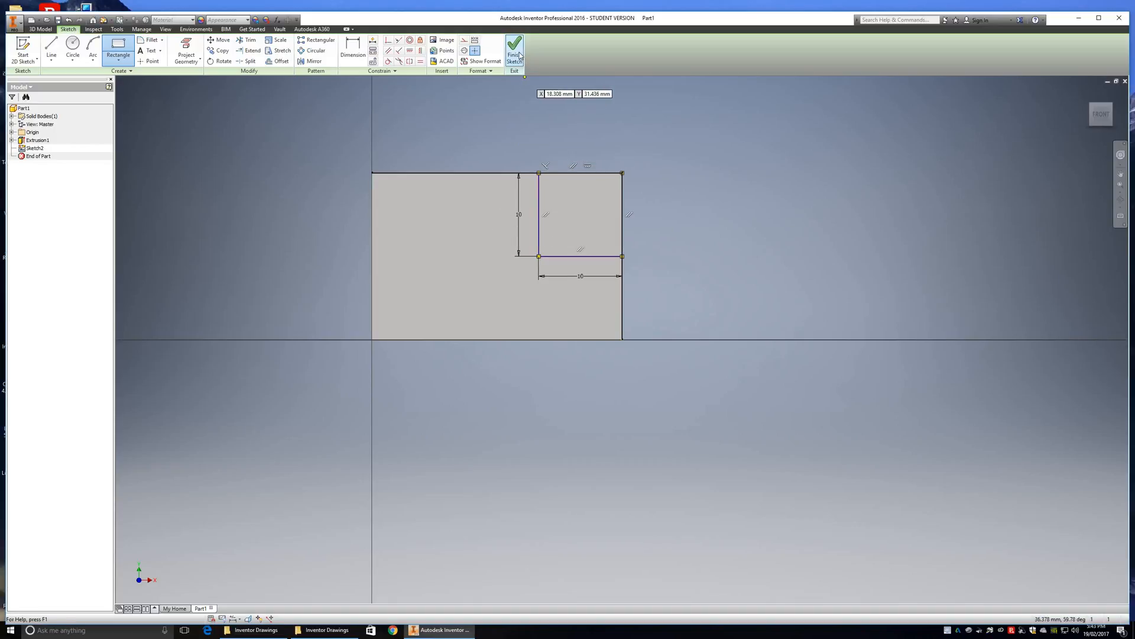
pyautogui.click(520, 55)
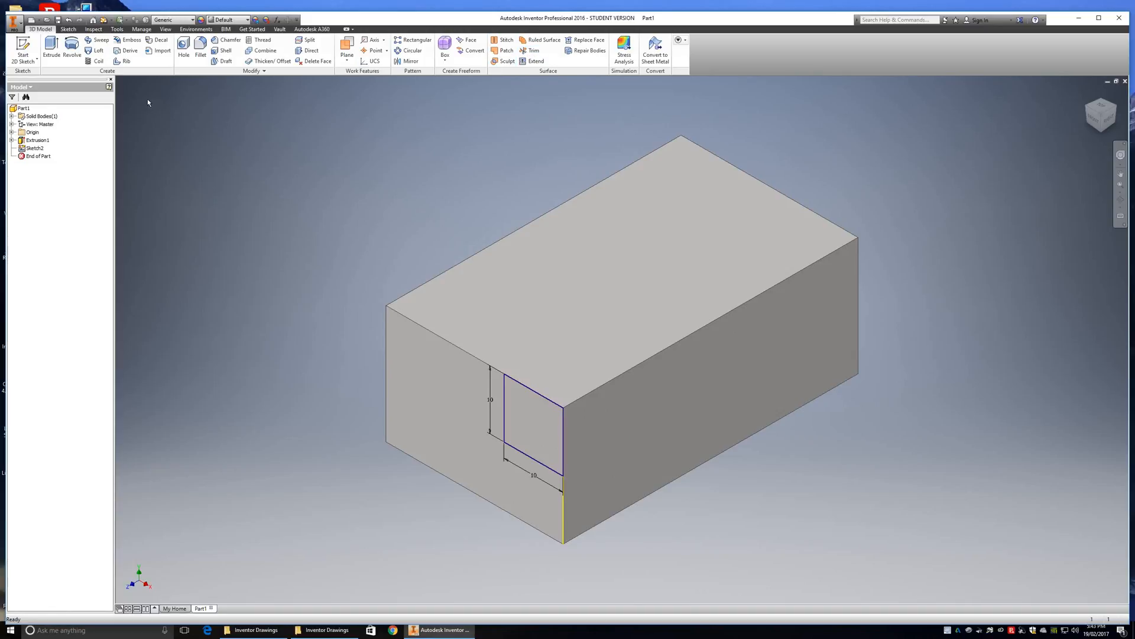
# Extrude the 10 mm square as a cut with extents All to form a rebate along the block's full length
pyautogui.click(52, 47)
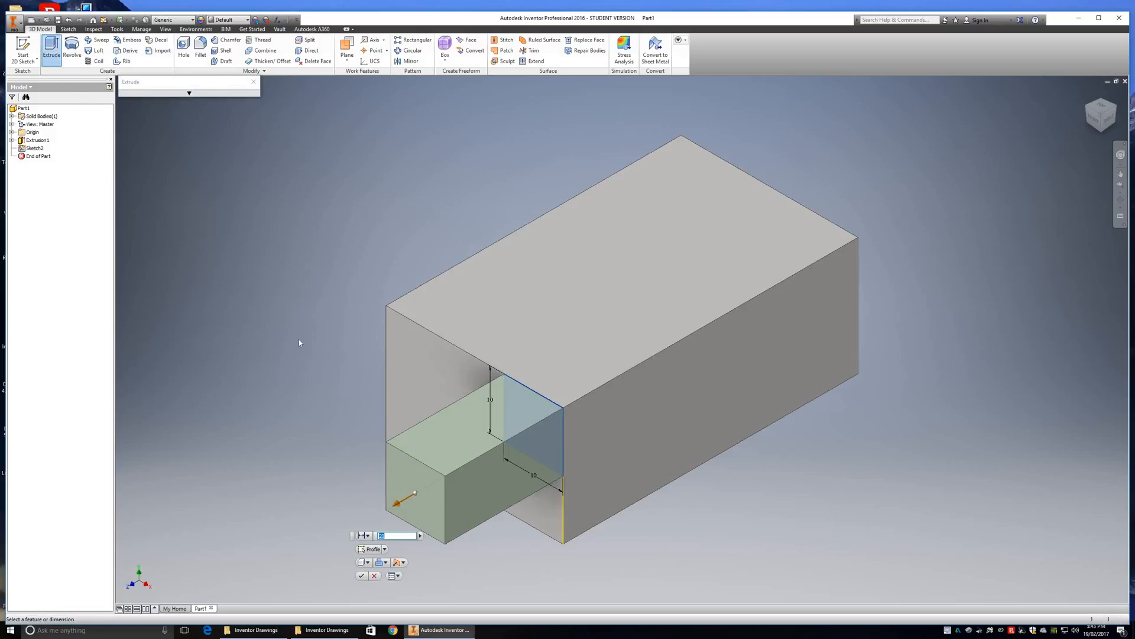
pyautogui.click(188, 94)
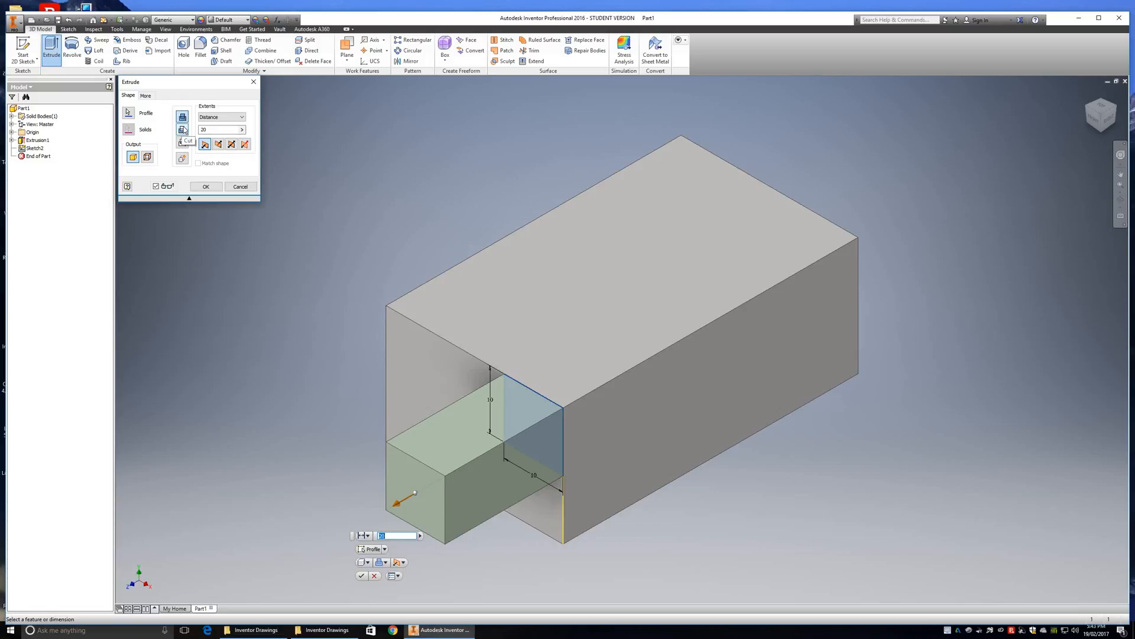
pyautogui.click(184, 131)
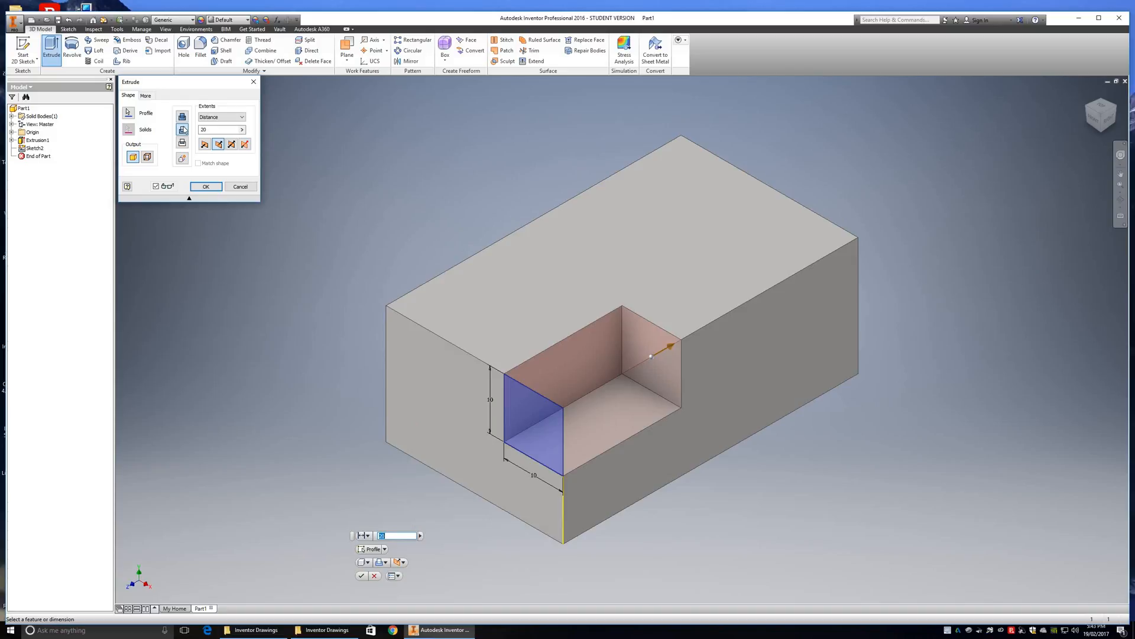
pyautogui.click(242, 119)
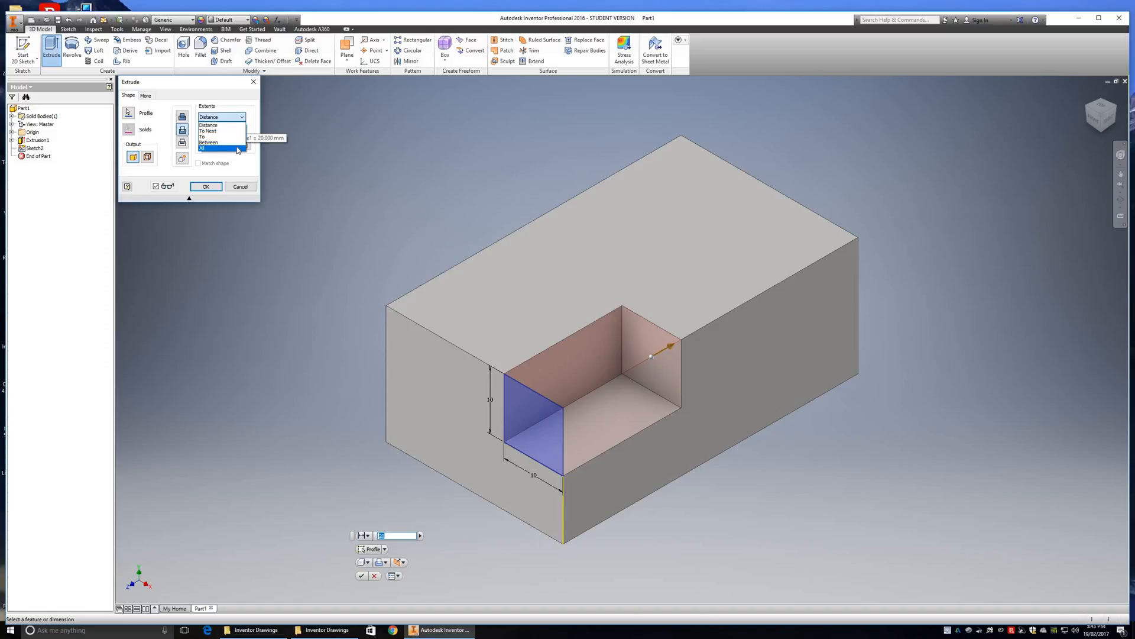
pyautogui.click(238, 148)
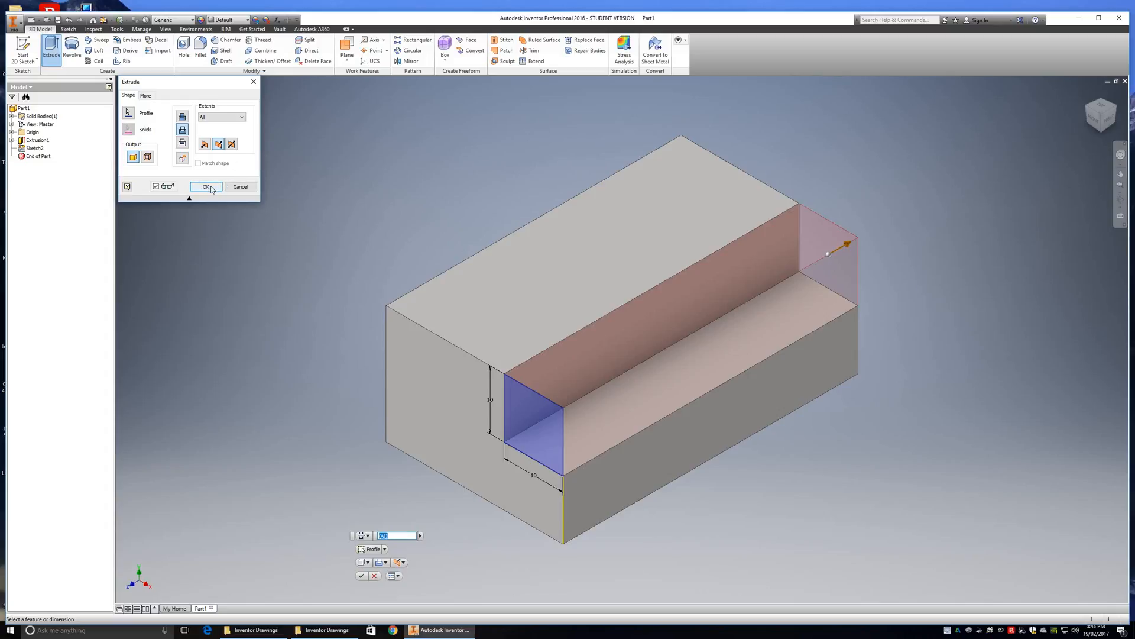
pyautogui.click(206, 186)
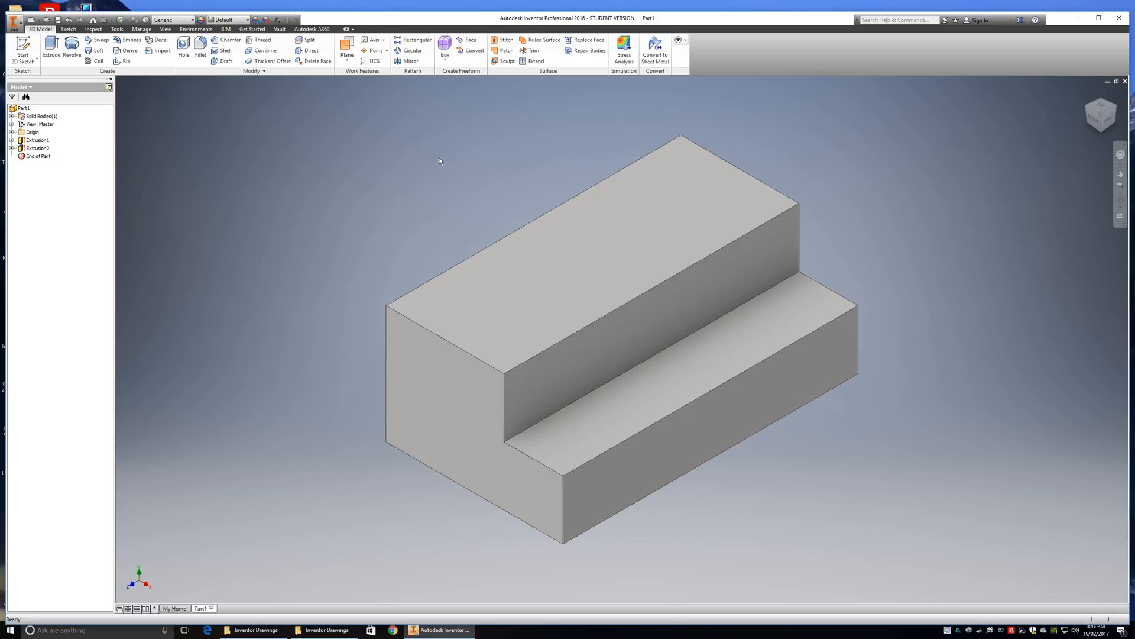
# Save the part as "Part1 rebated block" in REC Programs 2017 > Inventor Drawings > Problem Sheet #1
pyautogui.click(1115, 109)
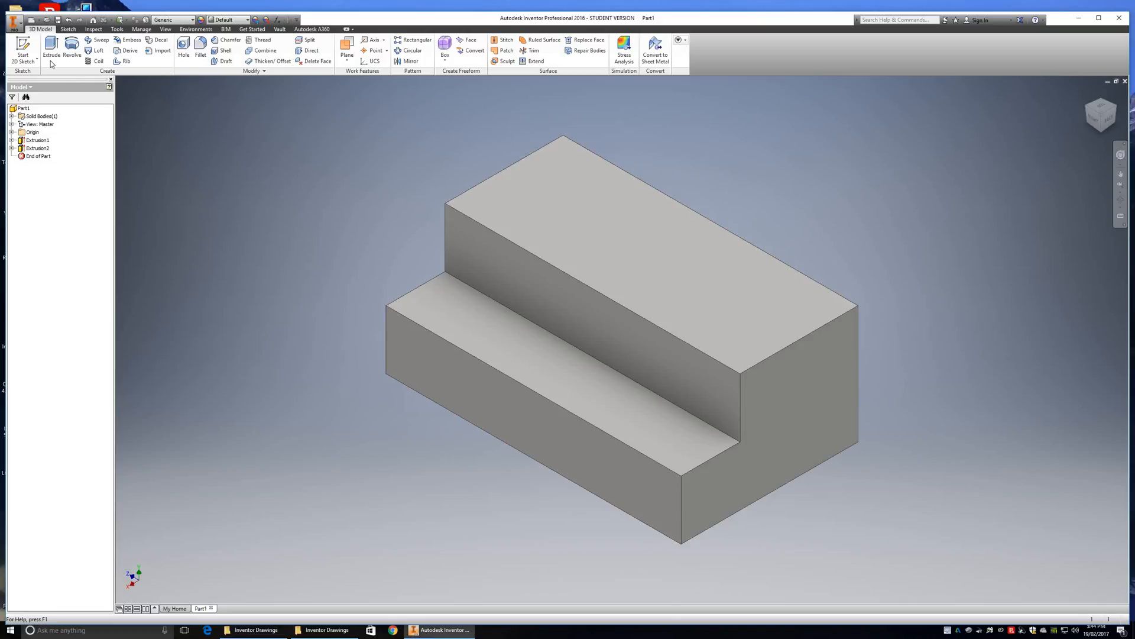
pyautogui.click(13, 23)
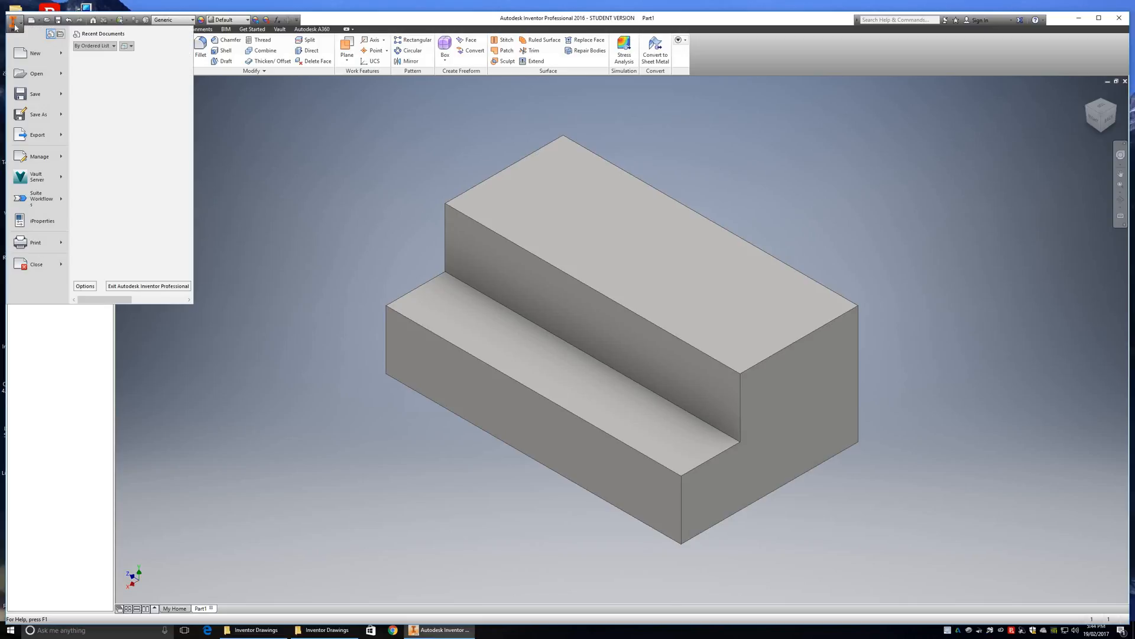
pyautogui.click(32, 116)
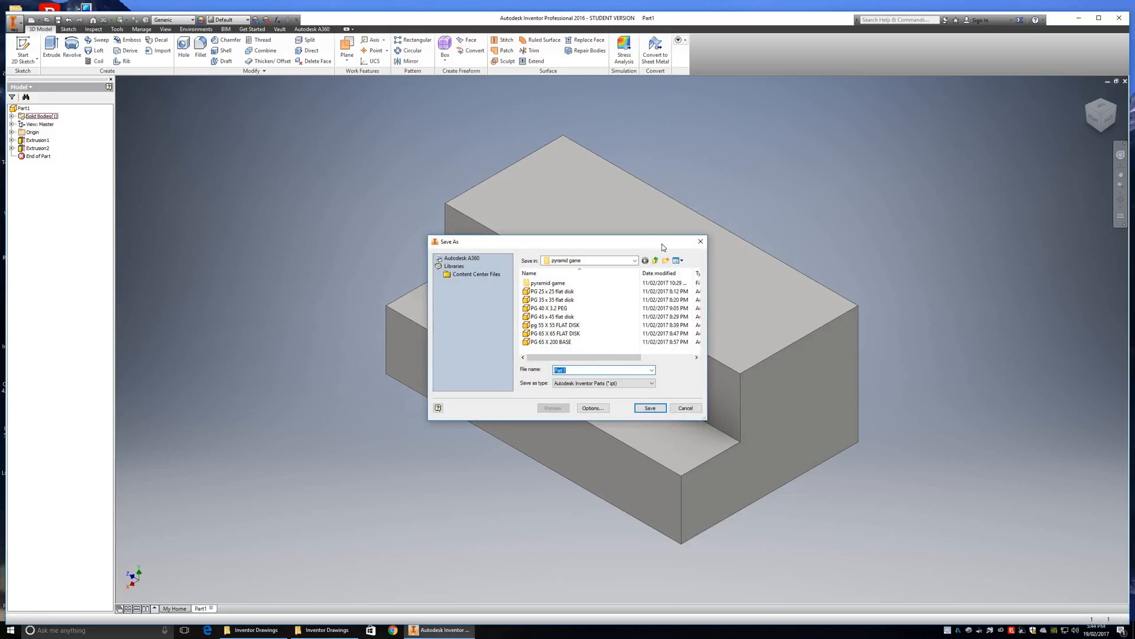
pyautogui.click(635, 261)
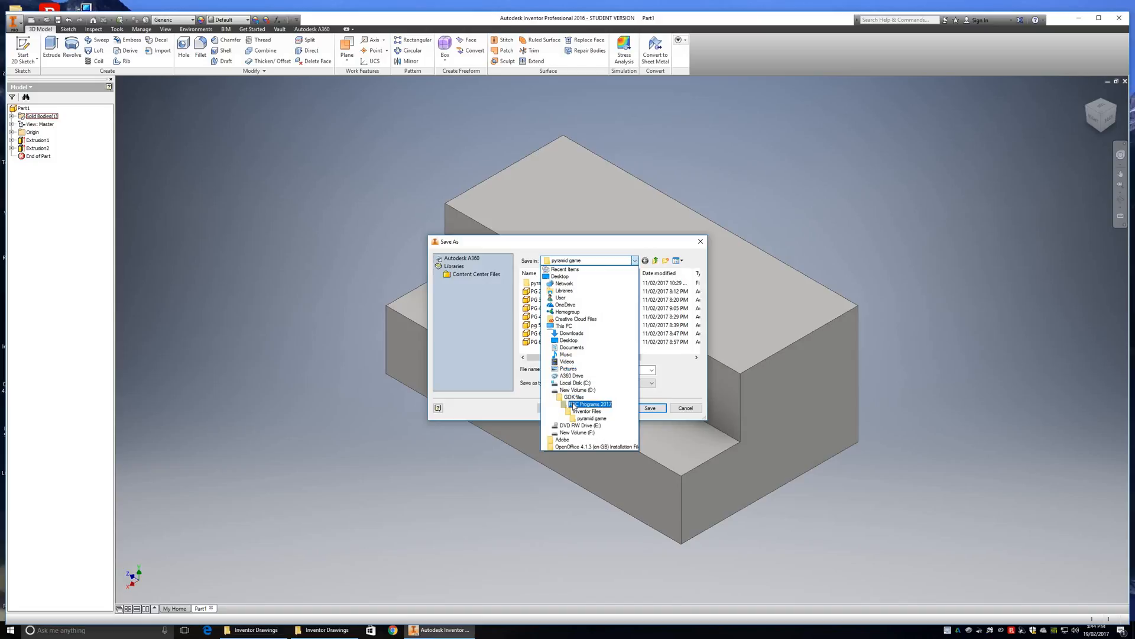
pyautogui.click(574, 406)
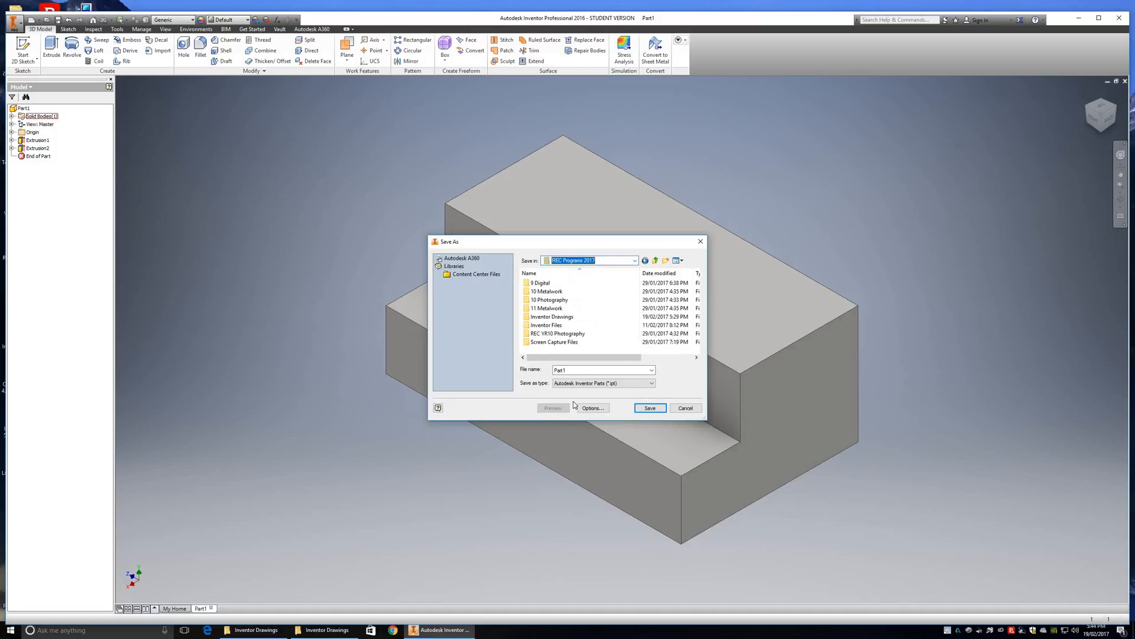
pyautogui.click(549, 317)
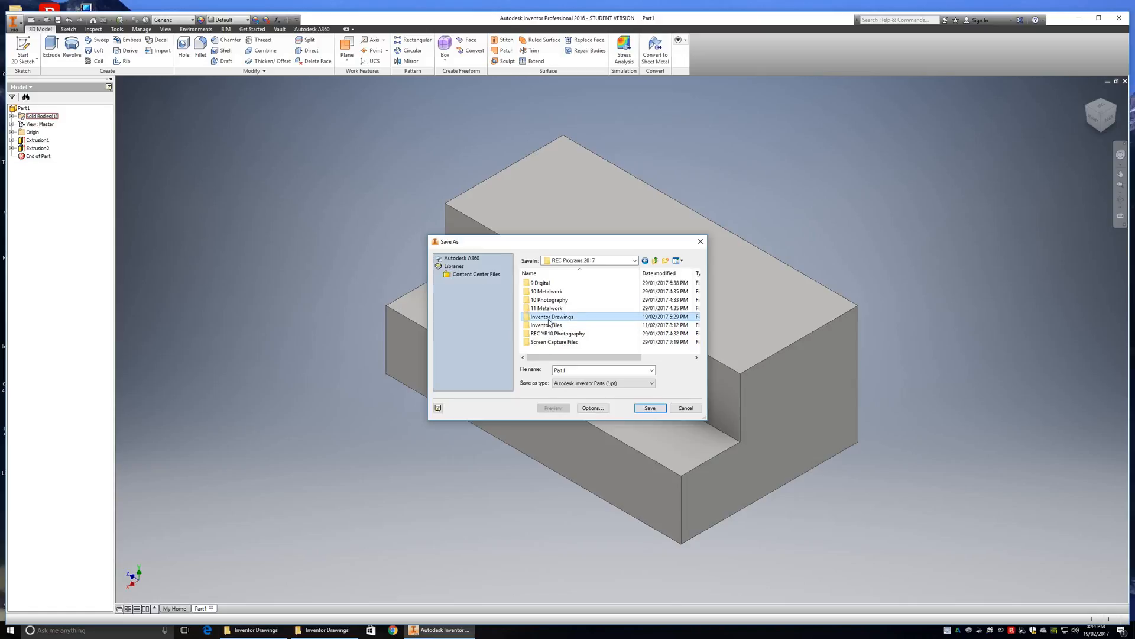
pyautogui.doubleClick(528, 318)
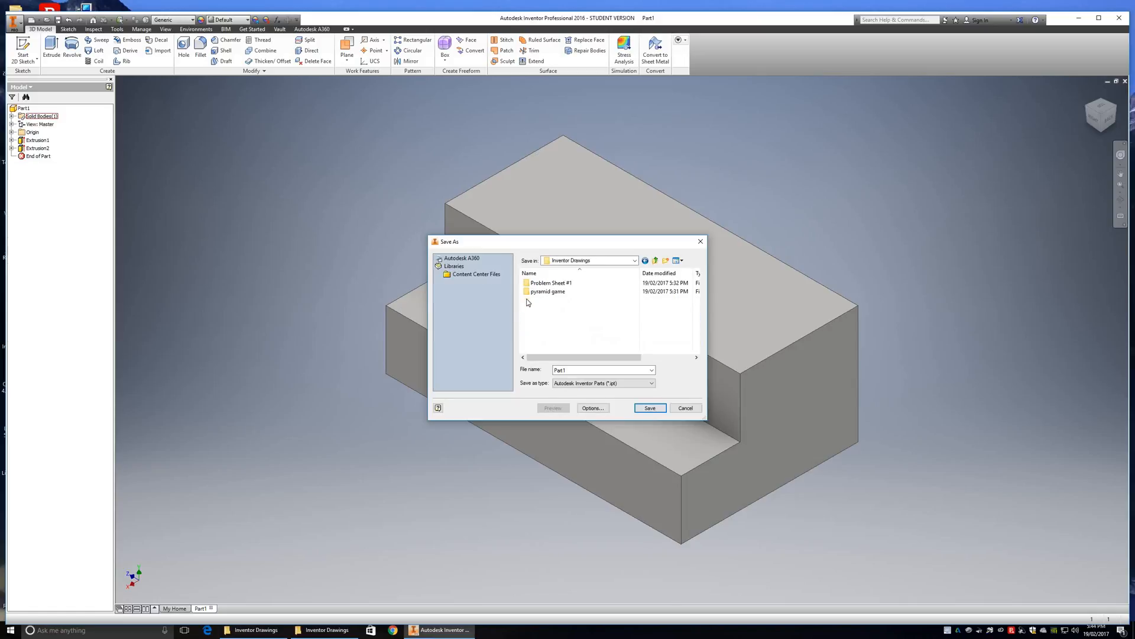
pyautogui.doubleClick(528, 283)
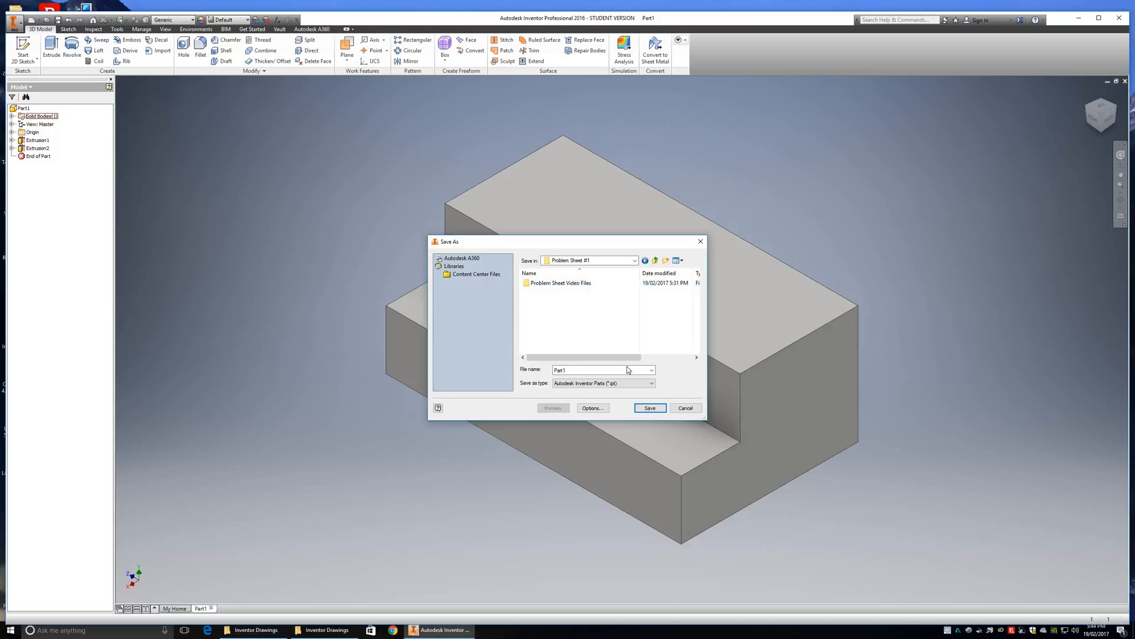
pyautogui.click(566, 369)
pyautogui.doubleClick(568, 369)
pyautogui.click(567, 369)
pyautogui.click(650, 408)
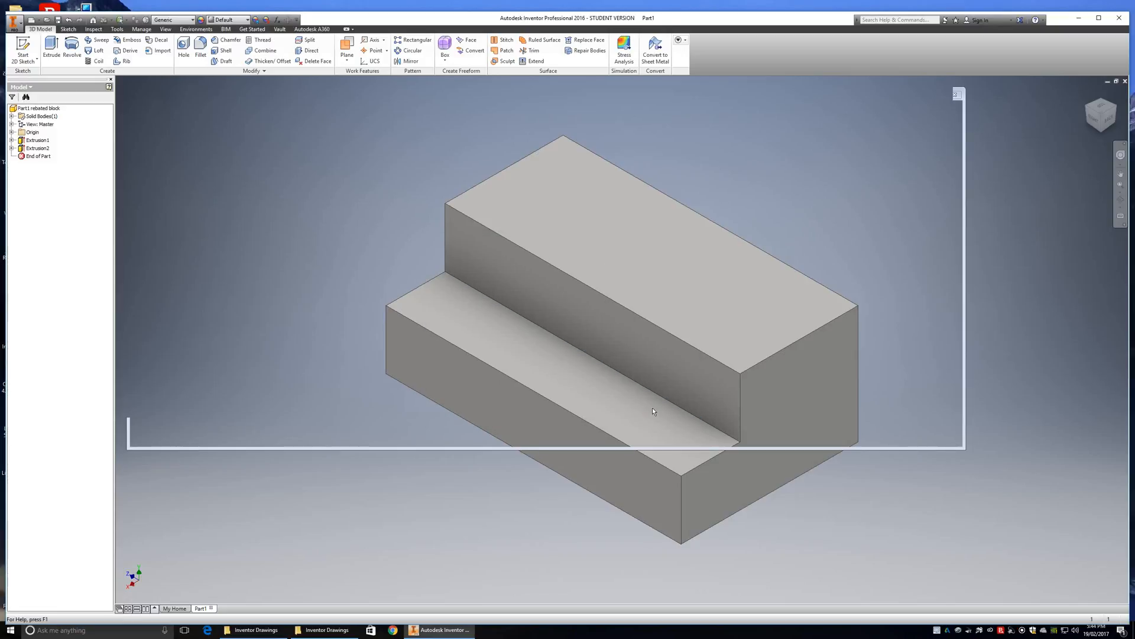
pyautogui.press('F6')
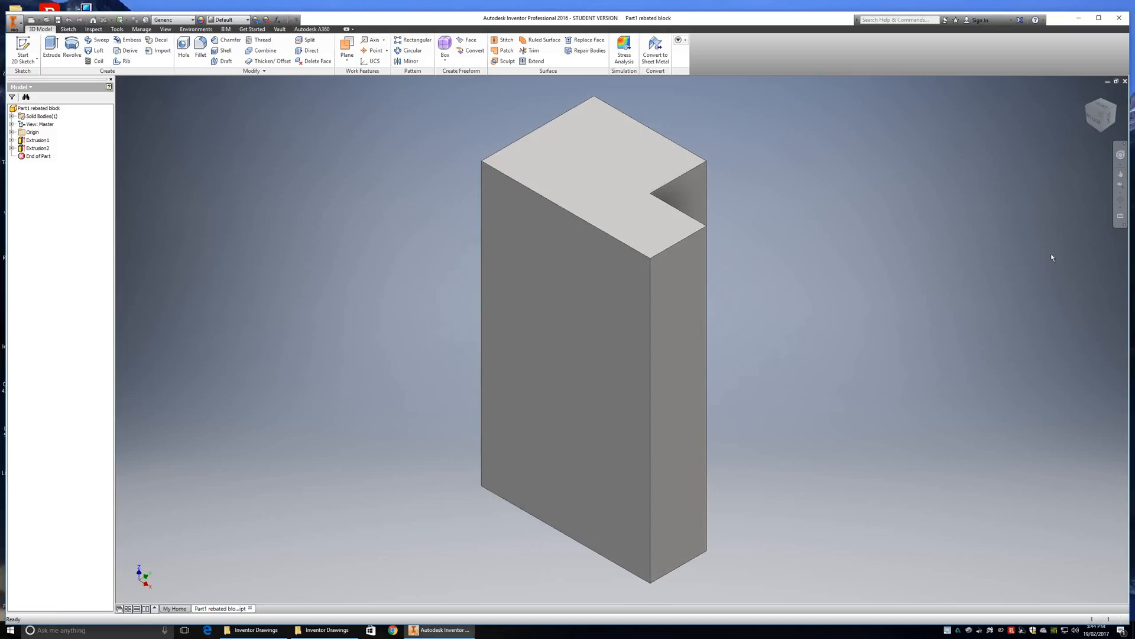
pyautogui.click(1119, 109)
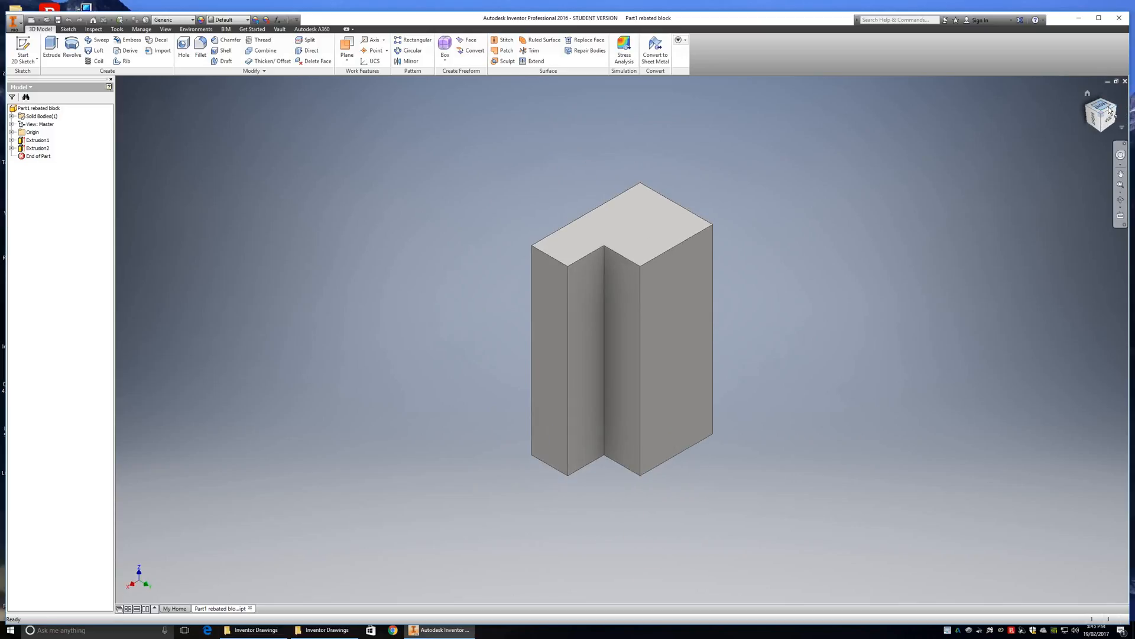
pyautogui.click(1099, 120)
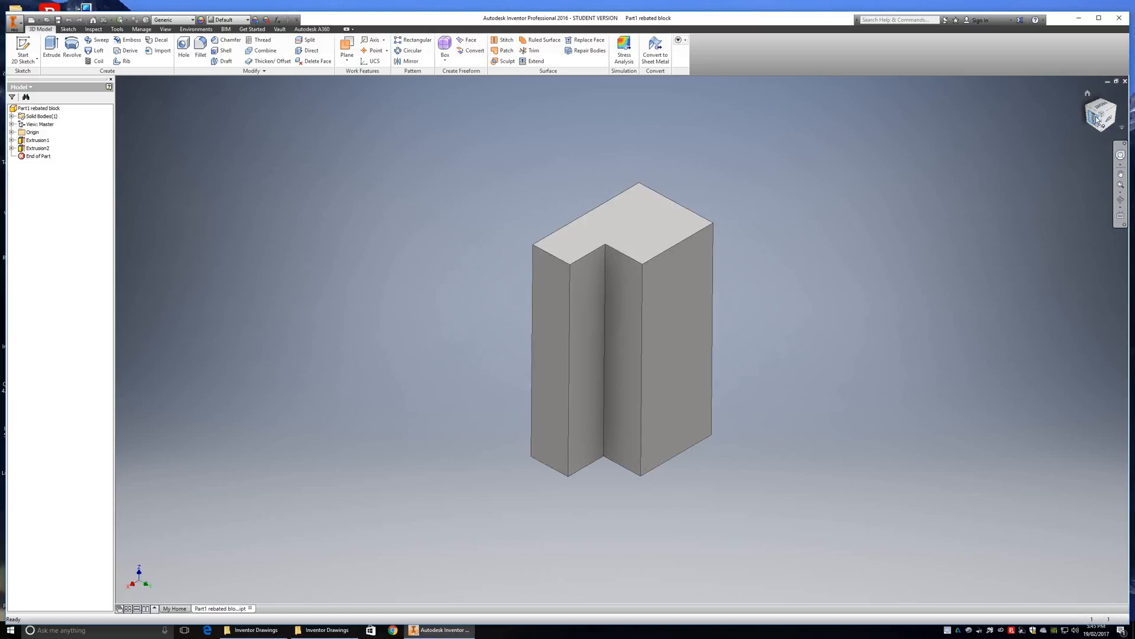
pyautogui.click(1115, 91)
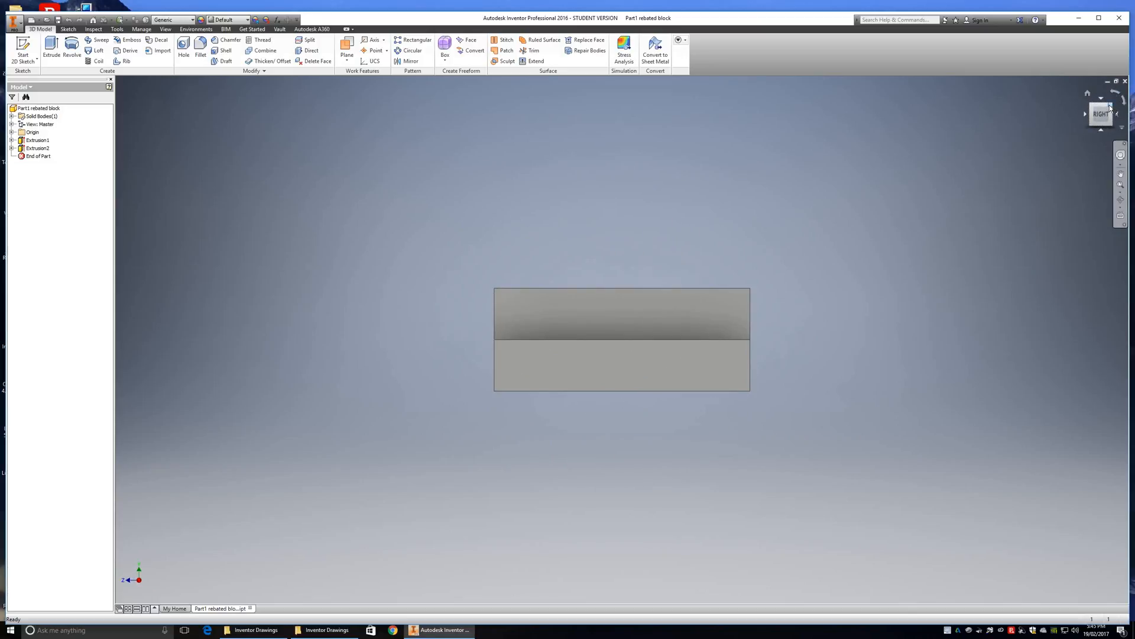
pyautogui.click(1110, 108)
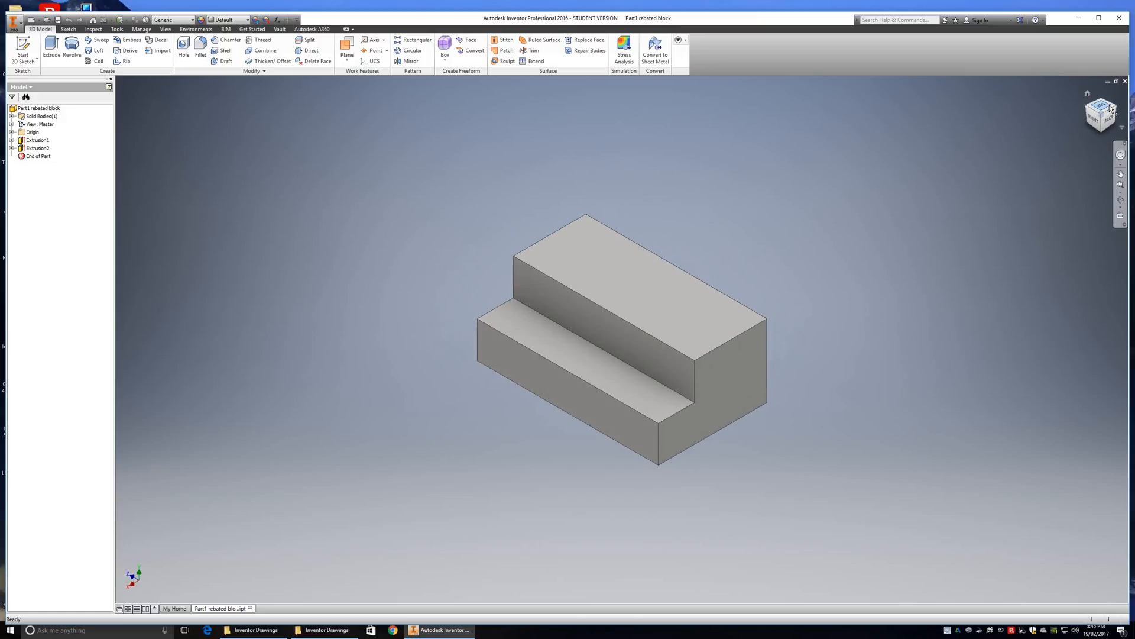